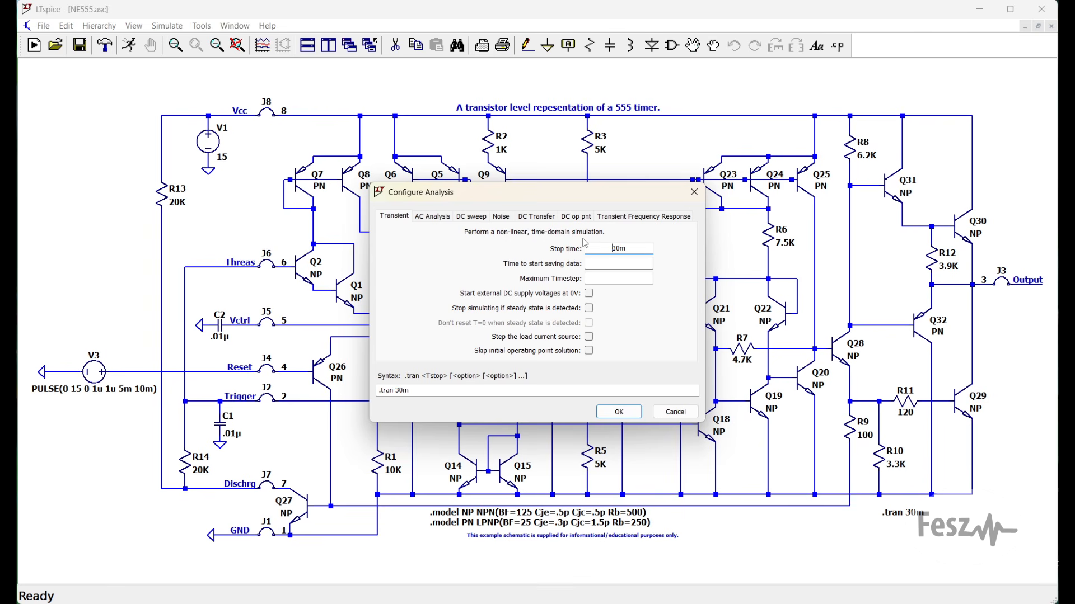
Step: Run the 555 timer's 30 ms transient simulation and plot the voltage of the Reset net alongside V(3)
{"action": "left_click", "coordinate": [694, 192]}
{"action": "left_click", "coordinate": [128, 47]}
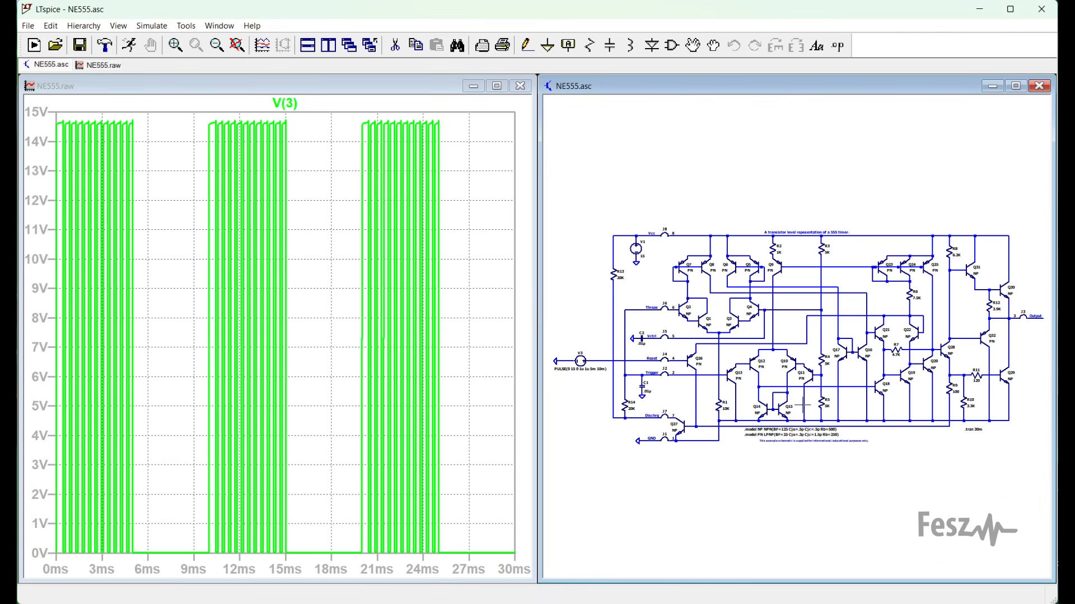
{"action": "scroll", "coordinate": [588, 361], "scroll_direction": "up", "scroll_amount": 1}
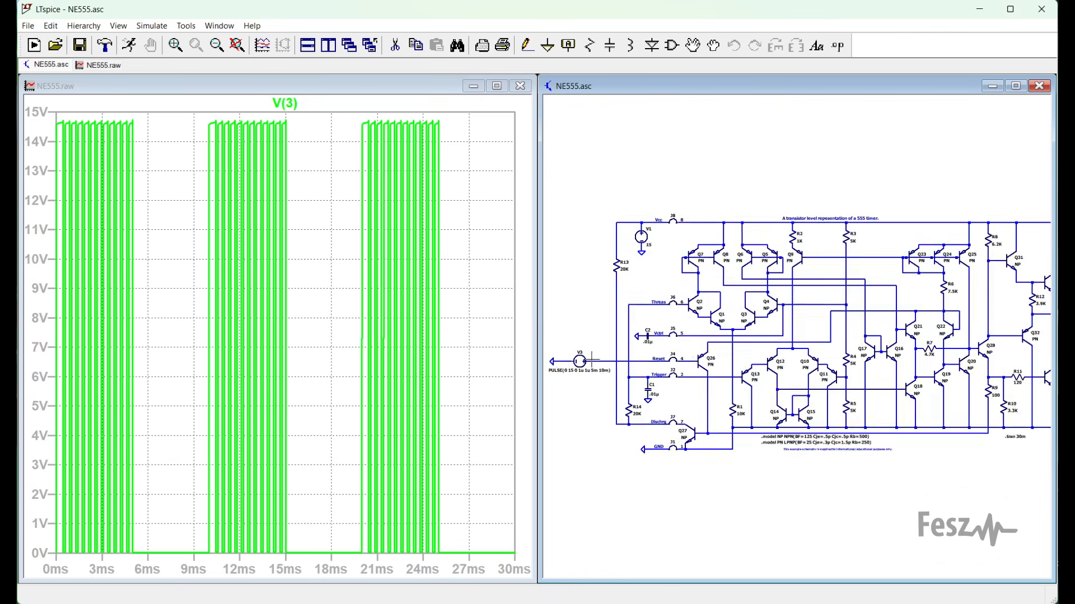
{"action": "scroll", "coordinate": [588, 361], "scroll_direction": "up", "scroll_amount": 1}
{"action": "left_click", "coordinate": [600, 361]}
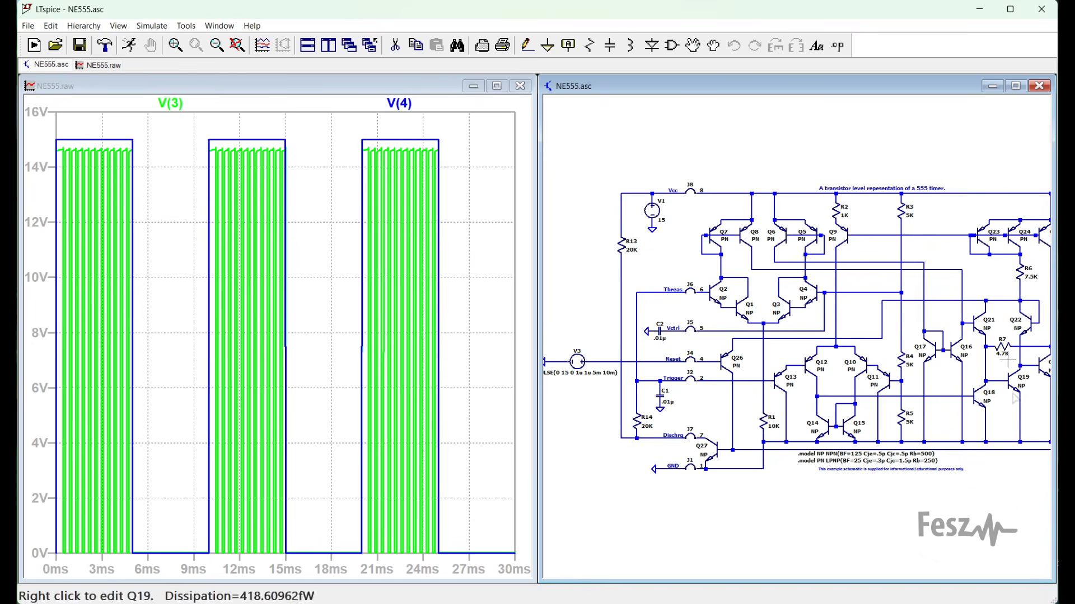
Step: Zoom in on the second pulse burst in the V(3) and V(4) waveform plot
{"action": "scroll", "coordinate": [868, 482], "scroll_direction": "down", "scroll_amount": 5}
{"action": "scroll", "coordinate": [946, 487], "scroll_direction": "up", "scroll_amount": 4}
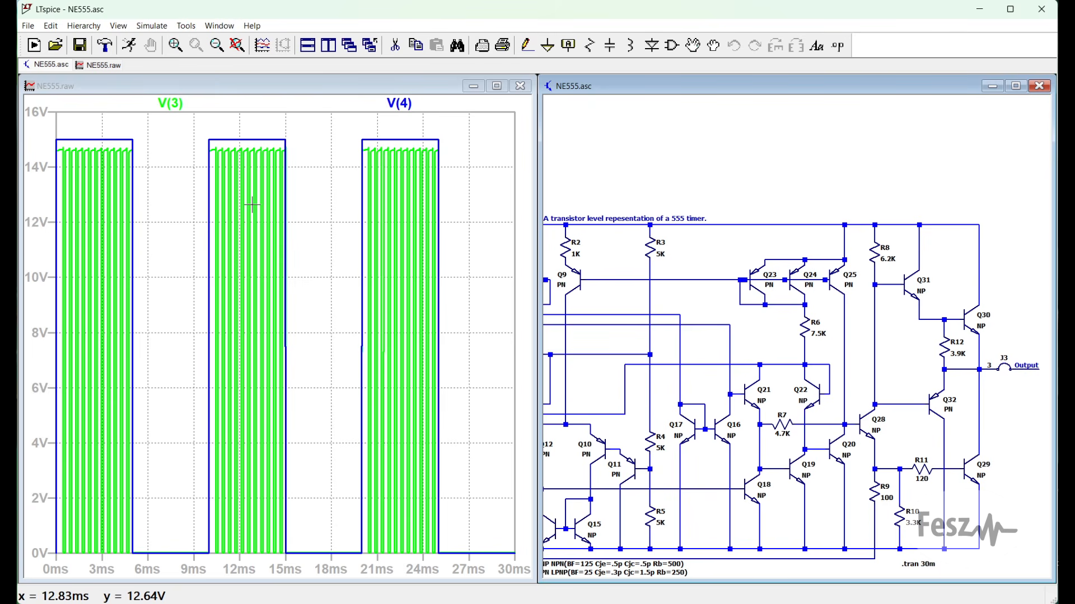
{"action": "left_click_drag", "start_coordinate": [176, 117], "coordinate": [317, 557]}
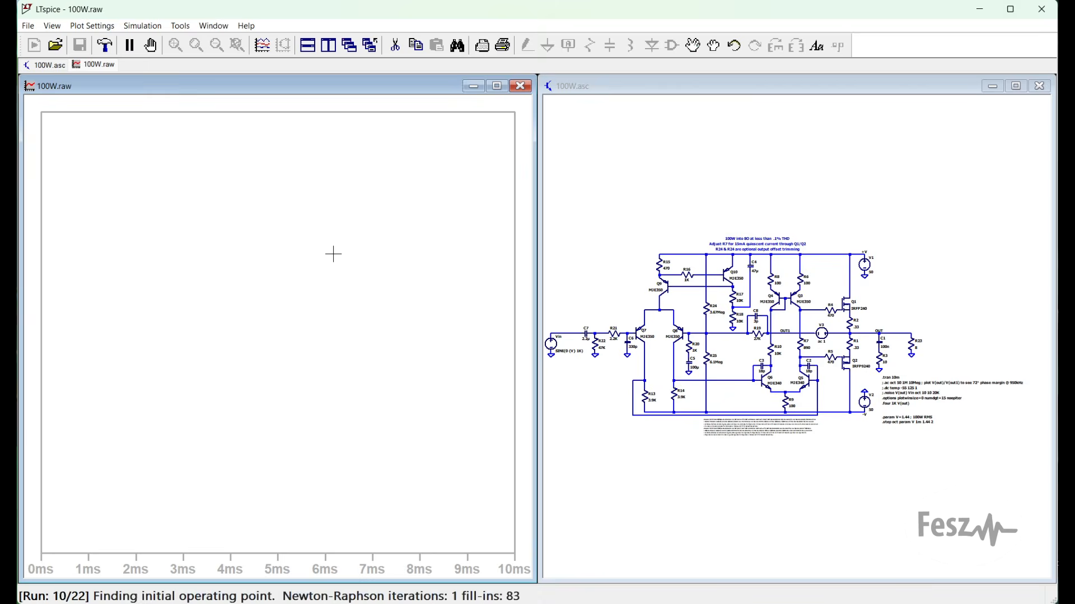
Step: Plot the input voltage between source Vin and C7 and the OUT voltage of the 100W amplifier
{"action": "scroll", "coordinate": [621, 380], "scroll_direction": "up", "scroll_amount": 2}
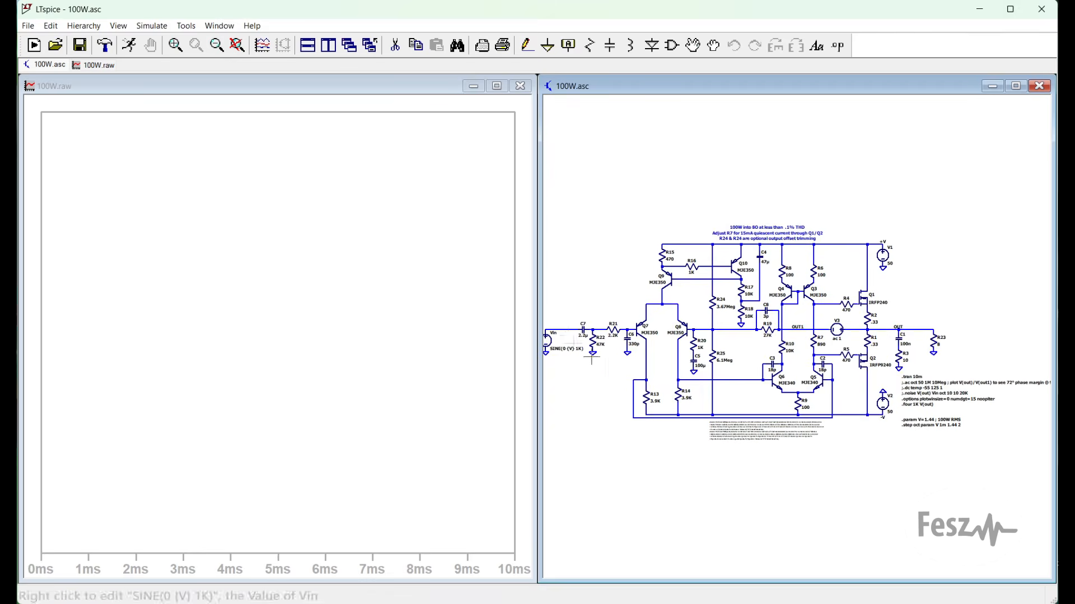
{"action": "left_click", "coordinate": [569, 329]}
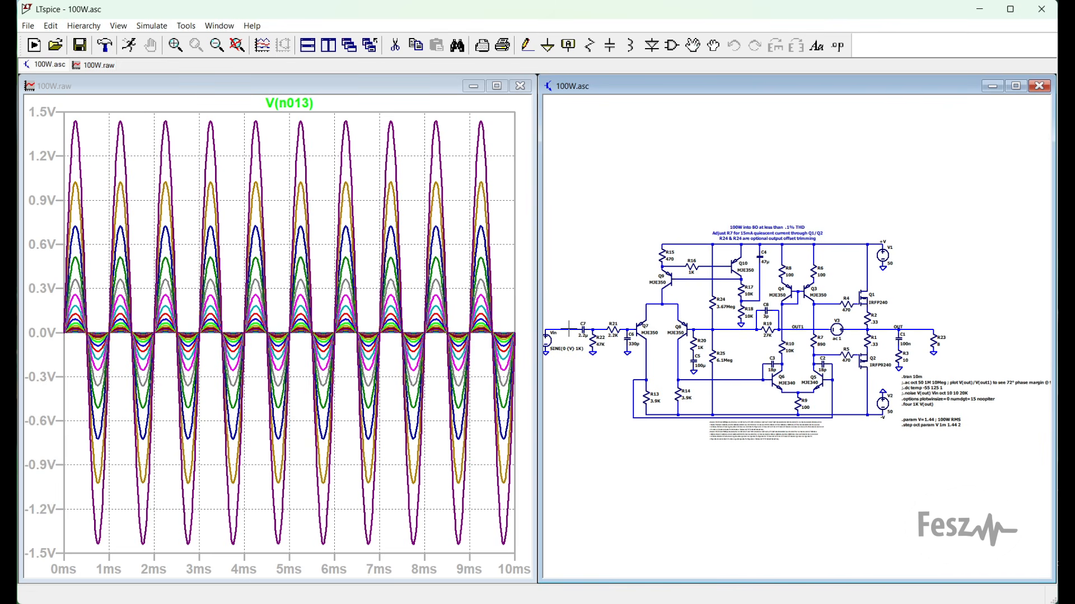
{"action": "left_click", "coordinate": [924, 331]}
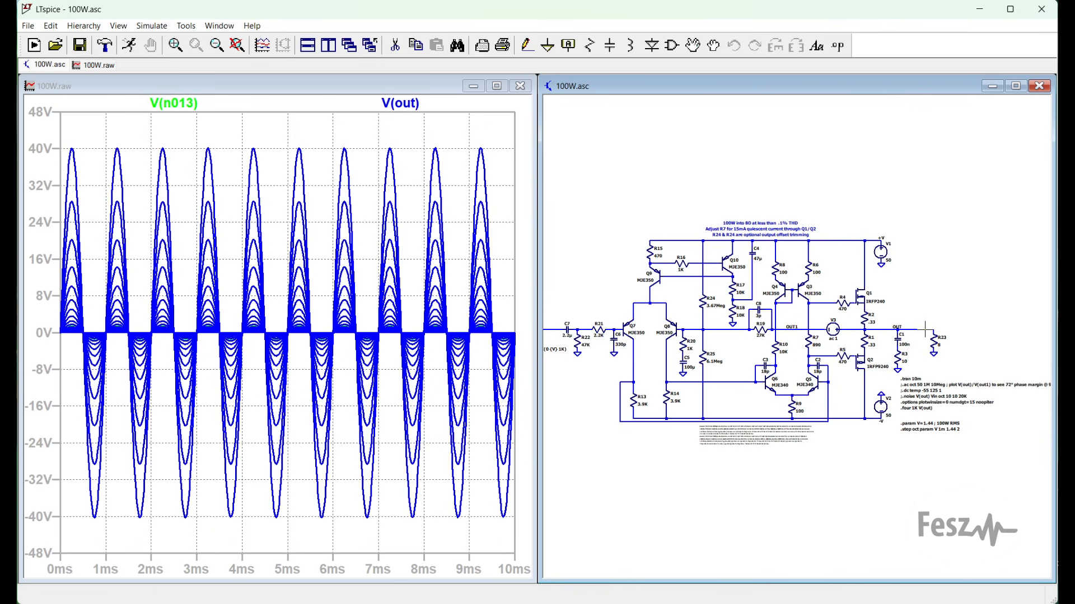
{"action": "scroll", "coordinate": [925, 327], "scroll_direction": "up", "scroll_amount": 1}
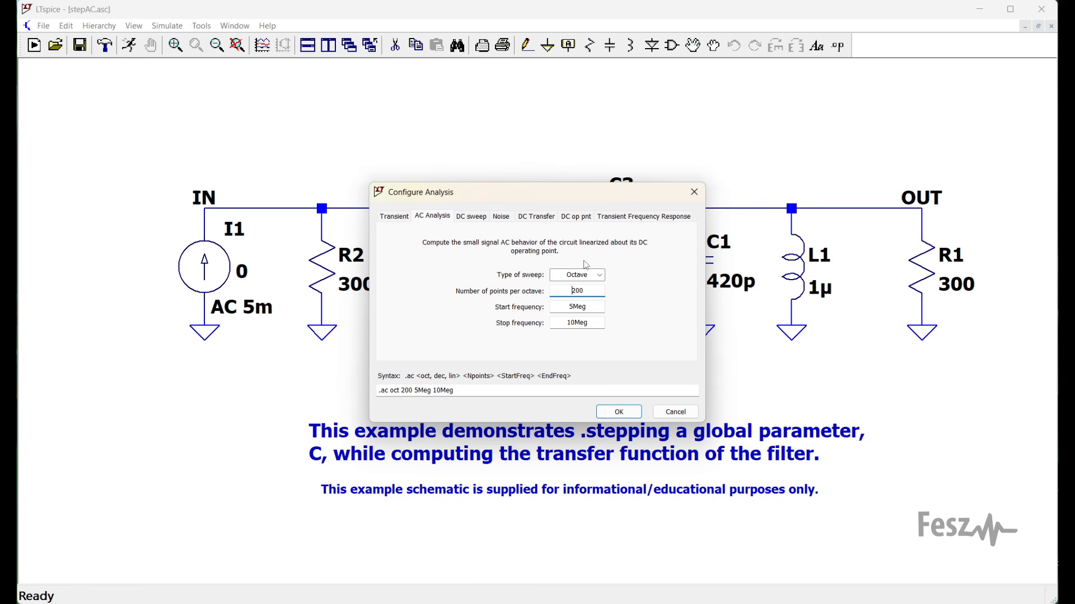
Step: Leave the AC analysis configuration as it is and run the stepAC filter simulation
{"action": "left_click", "coordinate": [694, 192]}
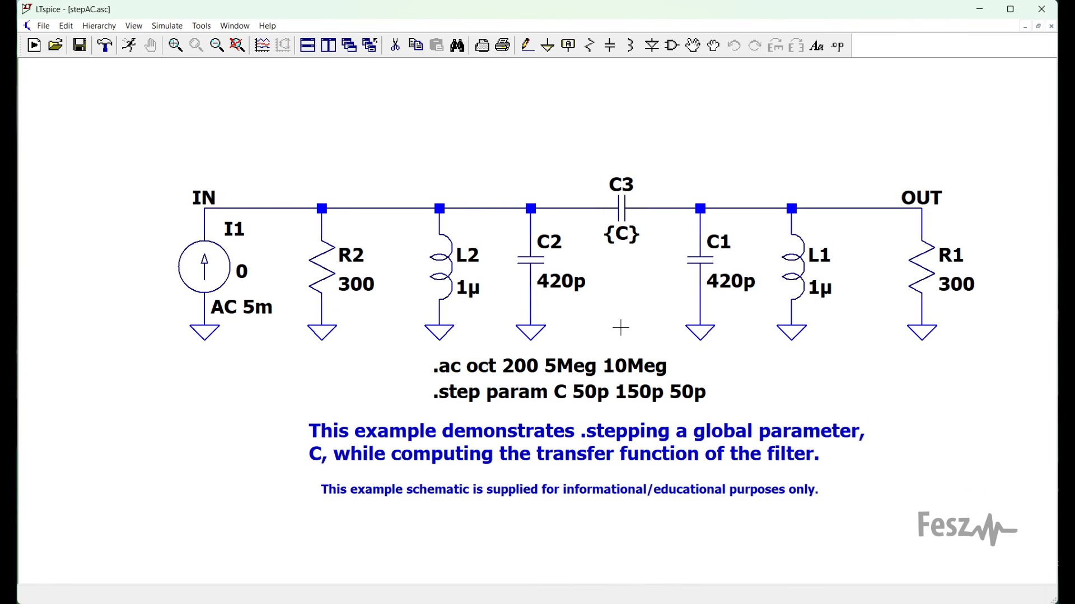
{"action": "left_click", "coordinate": [128, 45]}
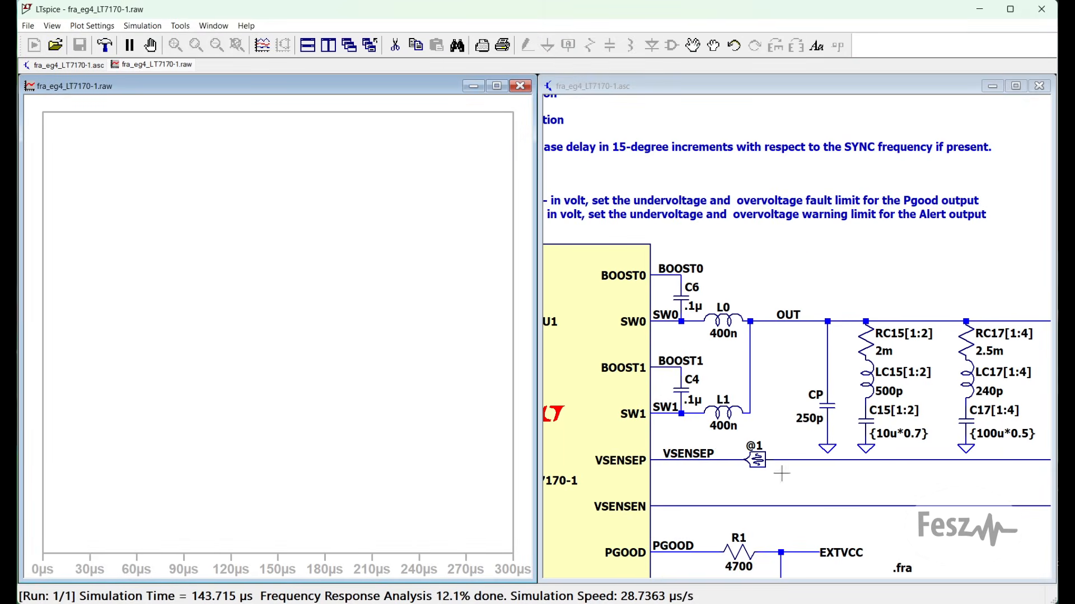
Step: Review the settings of frequency response analyzer @1 on the VSENSEP line and the LT7170-1 schematic around it
{"action": "right_click", "coordinate": [757, 462]}
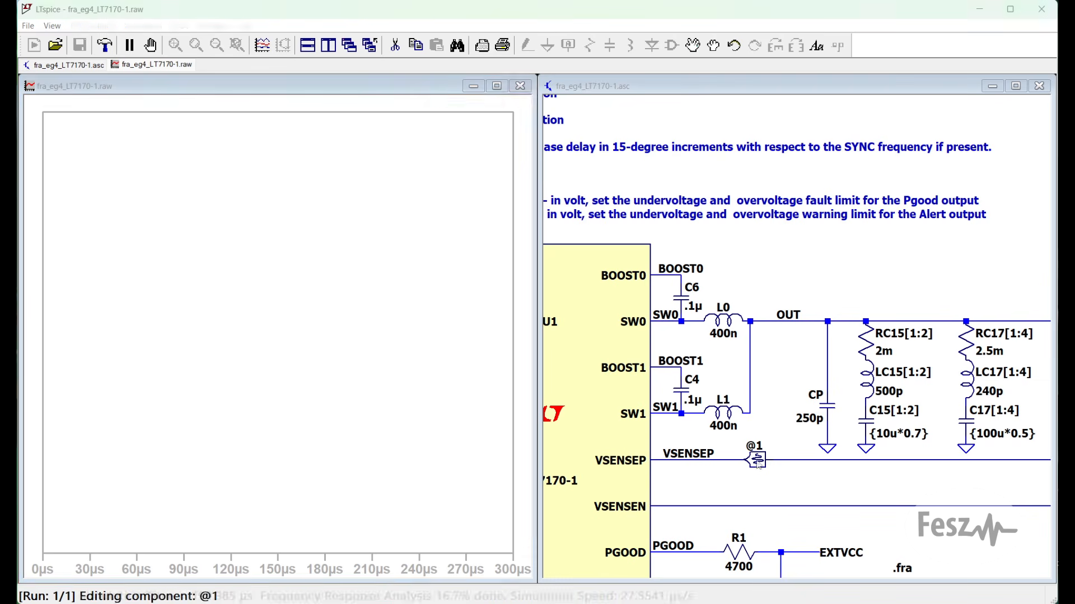
{"action": "left_click_drag", "start_coordinate": [495, 107], "coordinate": [859, 121]}
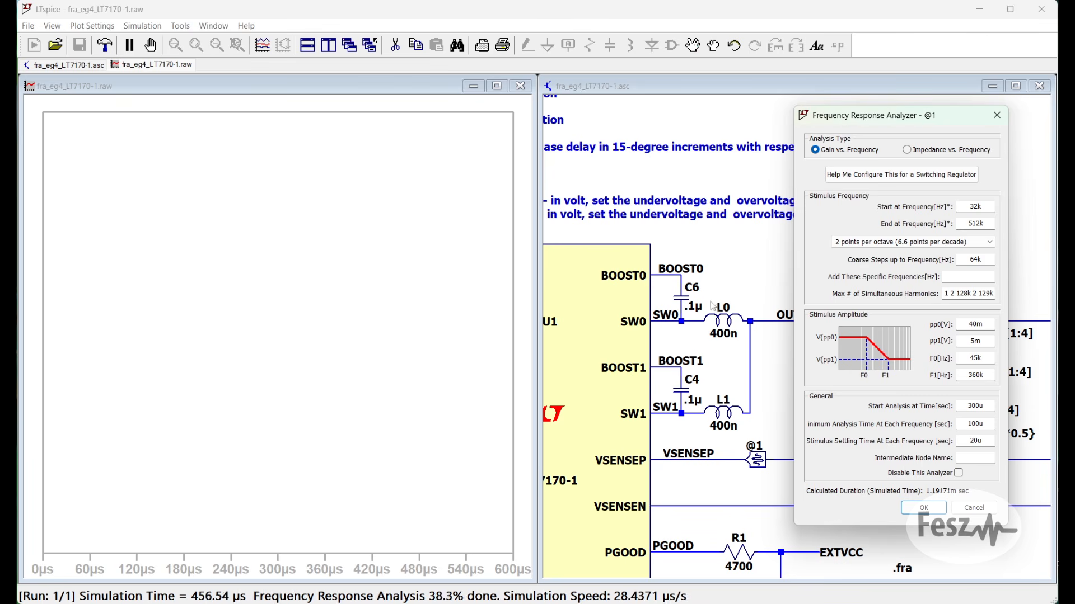
{"action": "left_click", "coordinate": [996, 115]}
{"action": "scroll", "coordinate": [885, 297], "scroll_direction": "down", "scroll_amount": 3}
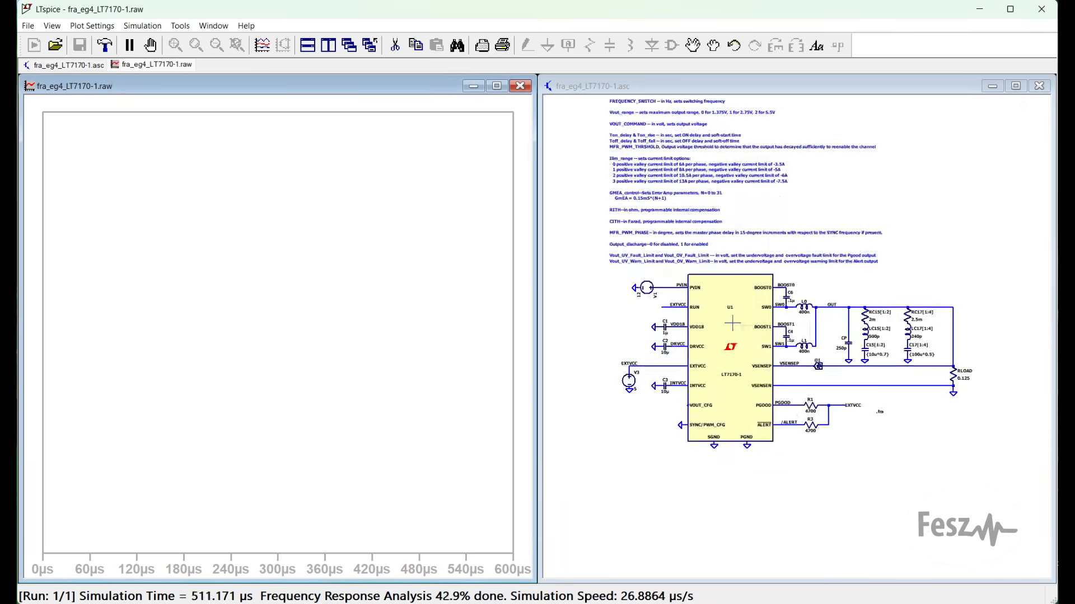
{"action": "scroll", "coordinate": [708, 331], "scroll_direction": "up", "scroll_amount": 1}
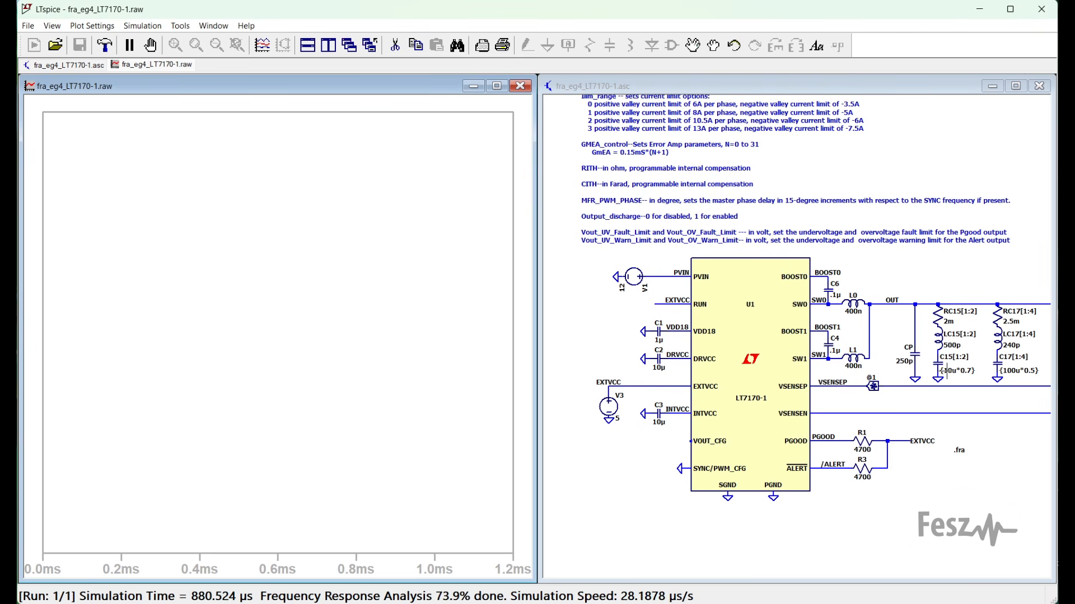
Step: Look through the example schematics available in the educational FRA folder without opening one
{"action": "key", "text": "ctrl+o"}
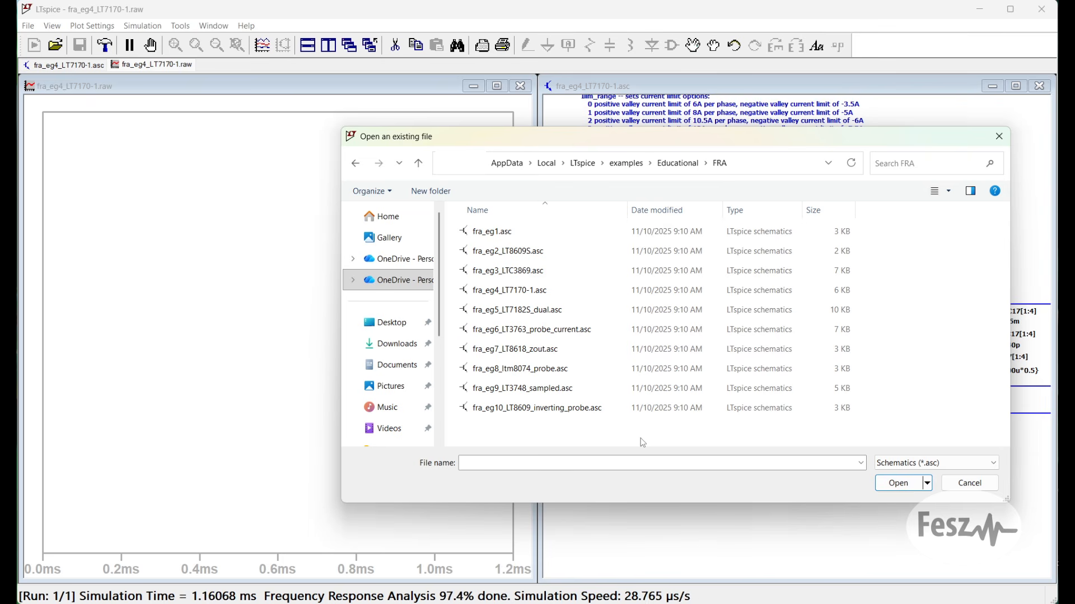
{"action": "left_click", "coordinate": [998, 136]}
Step: Reposition the gain_1 plot window and narrow it so the LT7170-1 schematic is less covered
{"action": "left_click_drag", "start_coordinate": [319, 184], "coordinate": [288, 176]}
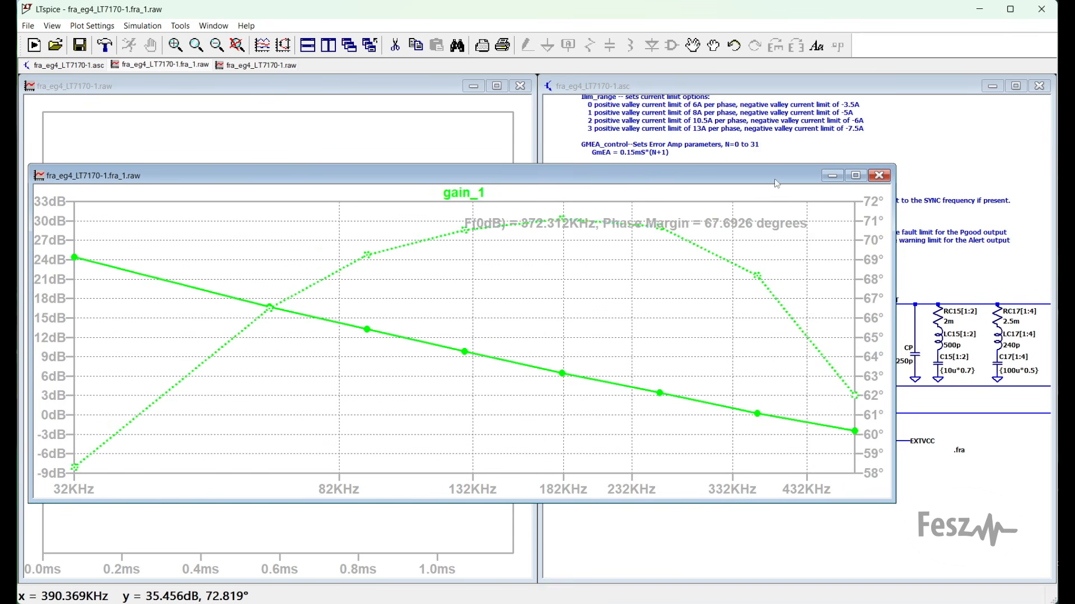
{"action": "left_click_drag", "start_coordinate": [775, 178], "coordinate": [751, 153]}
{"action": "left_click_drag", "start_coordinate": [871, 370], "coordinate": [715, 369]}
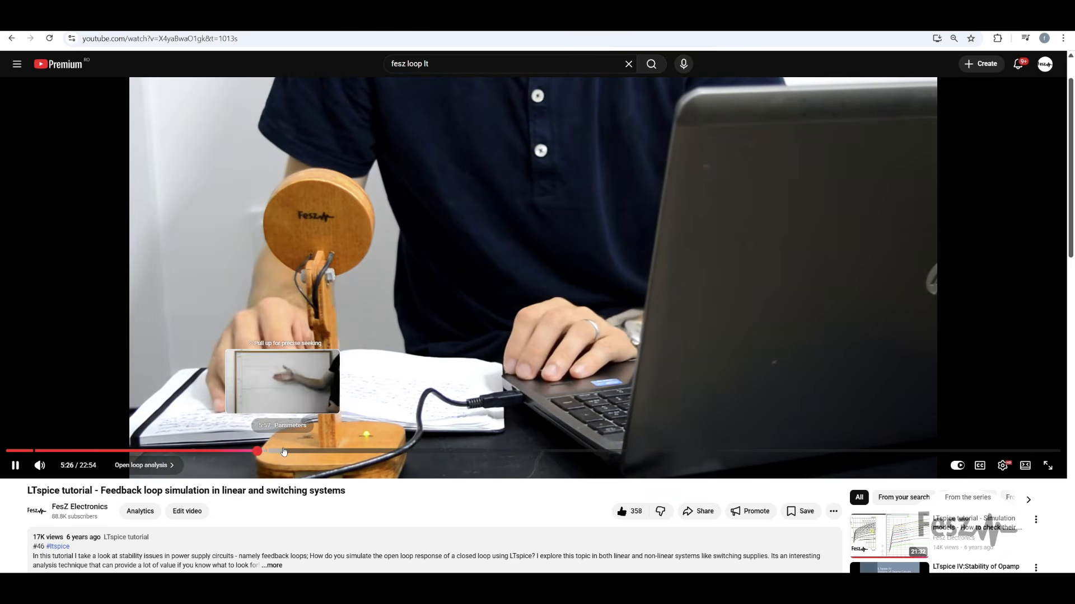
Step: Skim the YouTube video "LTspice tutorial - Feedback loop simulation in linear and switching systems", sampling its open-loop, closed-loop and switching sections
{"action": "left_click", "coordinate": [258, 451]}
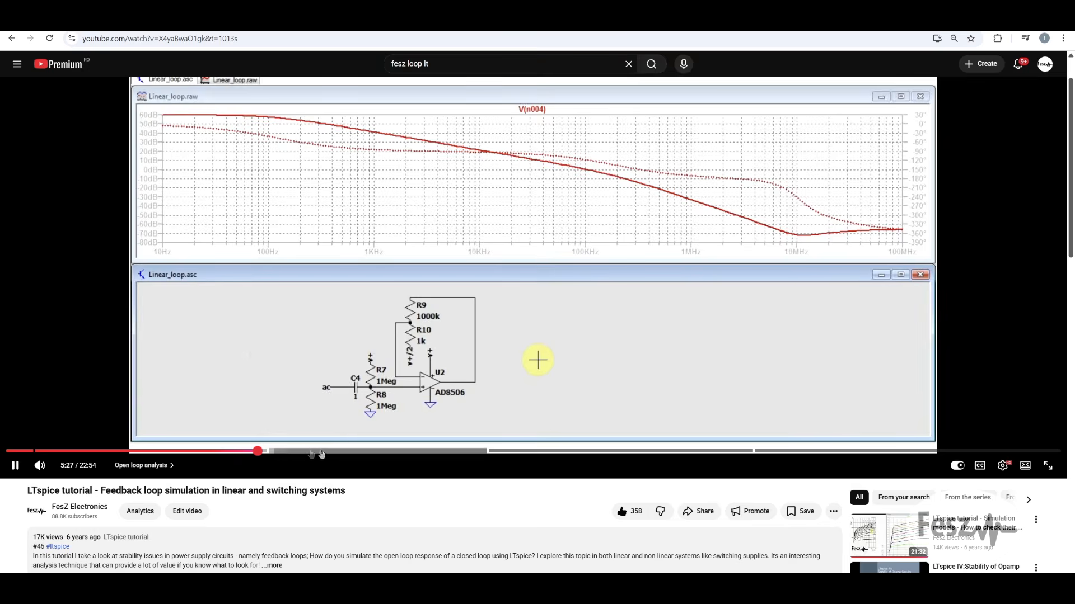
{"action": "left_click", "coordinate": [386, 451]}
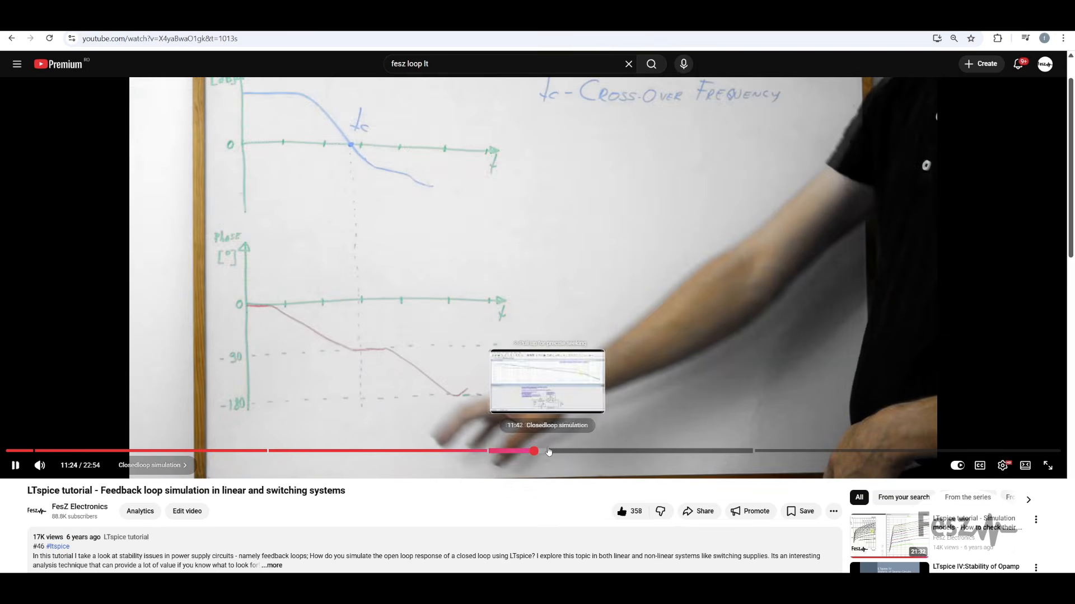
{"action": "left_click", "coordinate": [534, 451]}
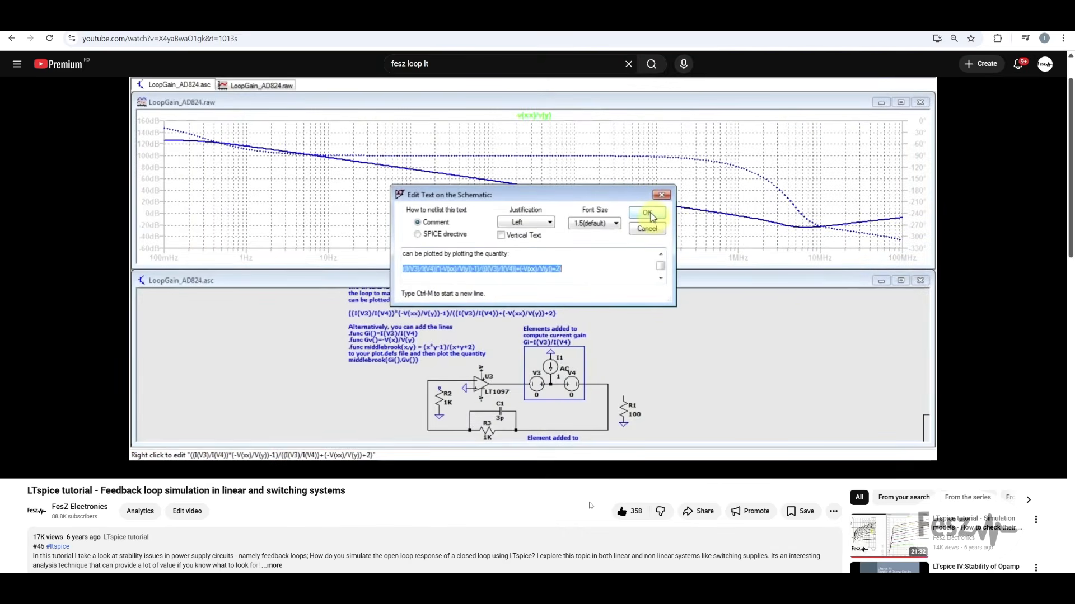
{"action": "left_click", "coordinate": [873, 451]}
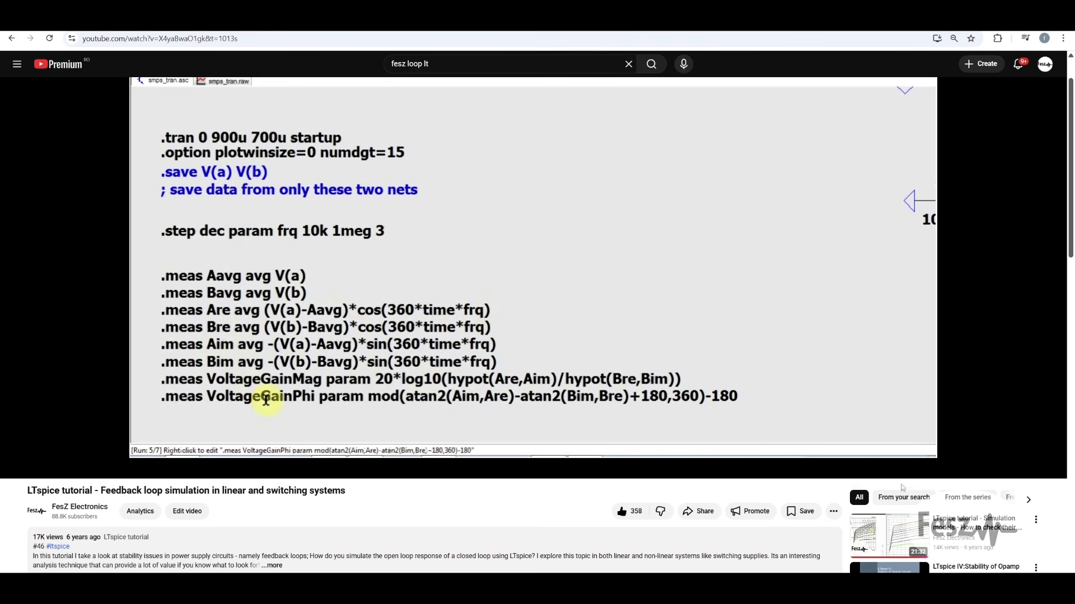
{"action": "left_click_drag", "start_coordinate": [918, 451], "coordinate": [934, 451]}
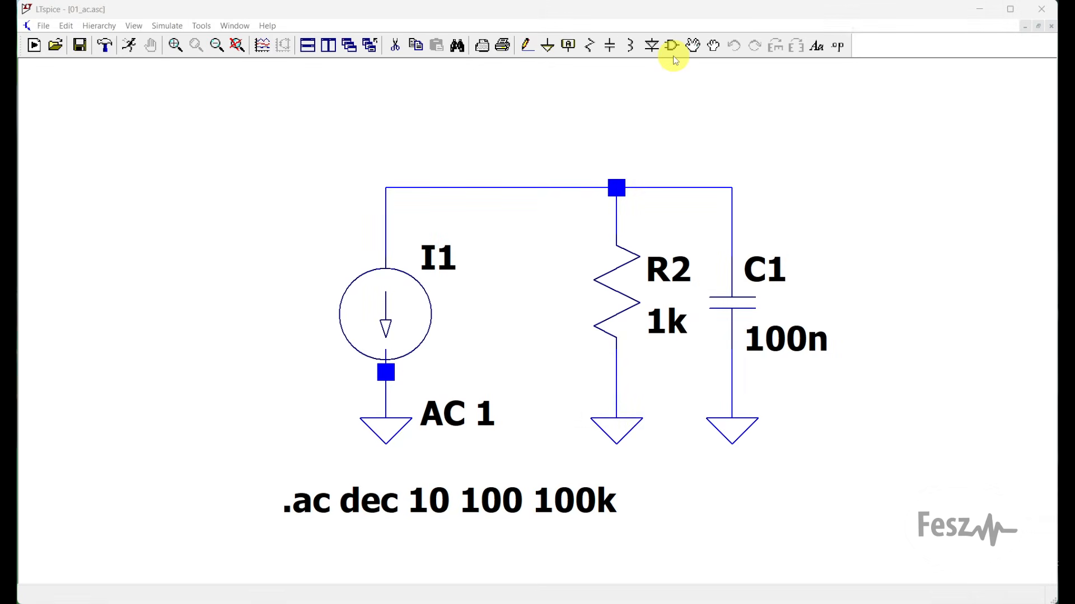
Step: Preview the fra and fraprobe symbols in the component library and choose fra for placement in the schematic
{"action": "left_click", "coordinate": [671, 45]}
{"action": "left_click_drag", "start_coordinate": [606, 185], "coordinate": [529, 181]}
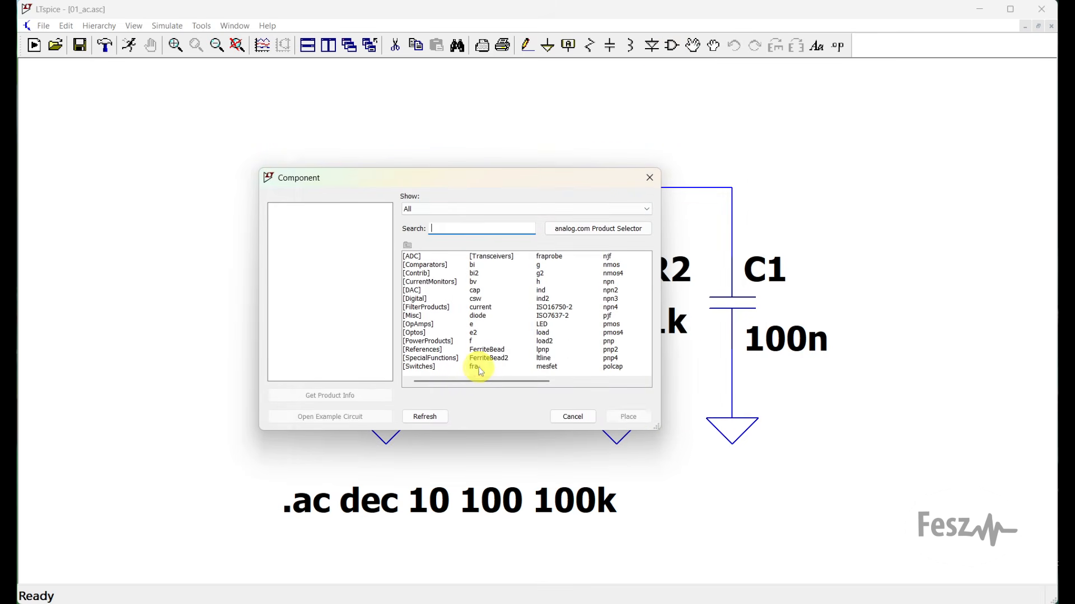
{"action": "left_click", "coordinate": [478, 368]}
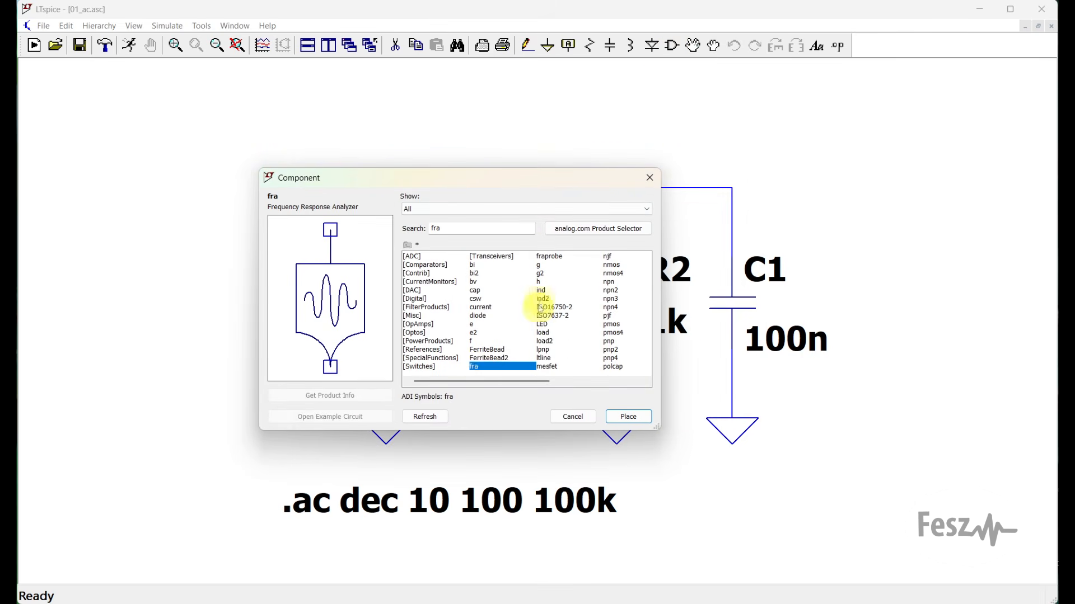
{"action": "left_click", "coordinate": [549, 257]}
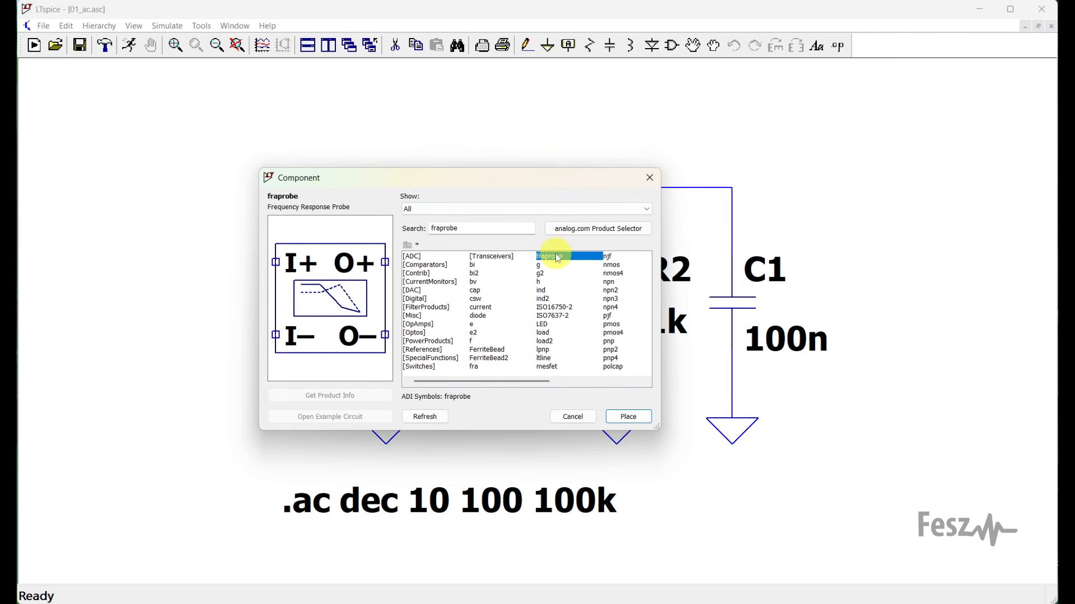
{"action": "left_click", "coordinate": [485, 368]}
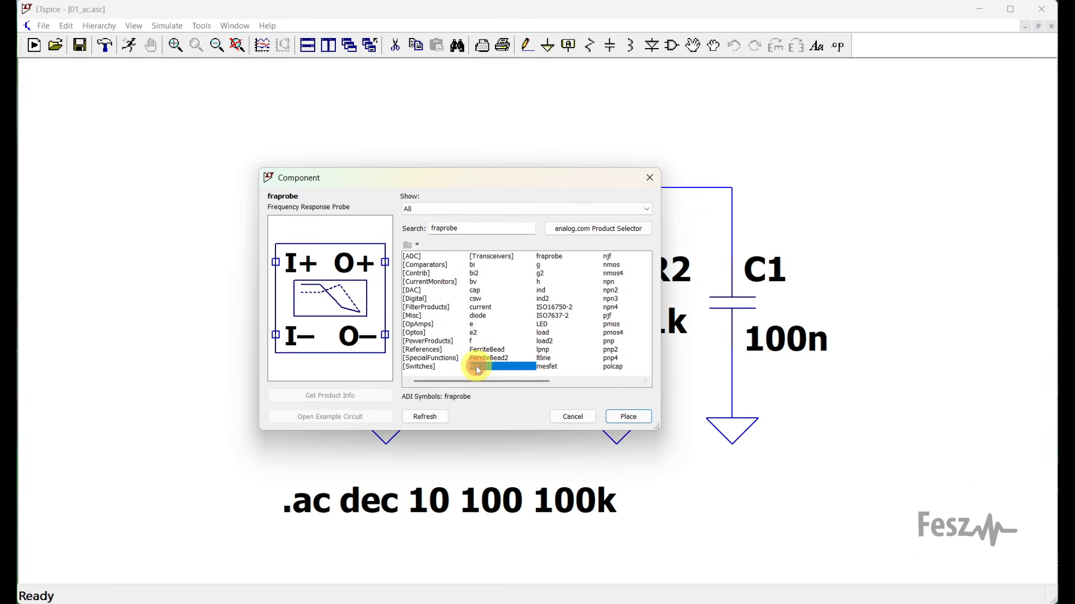
{"action": "left_click", "coordinate": [638, 421]}
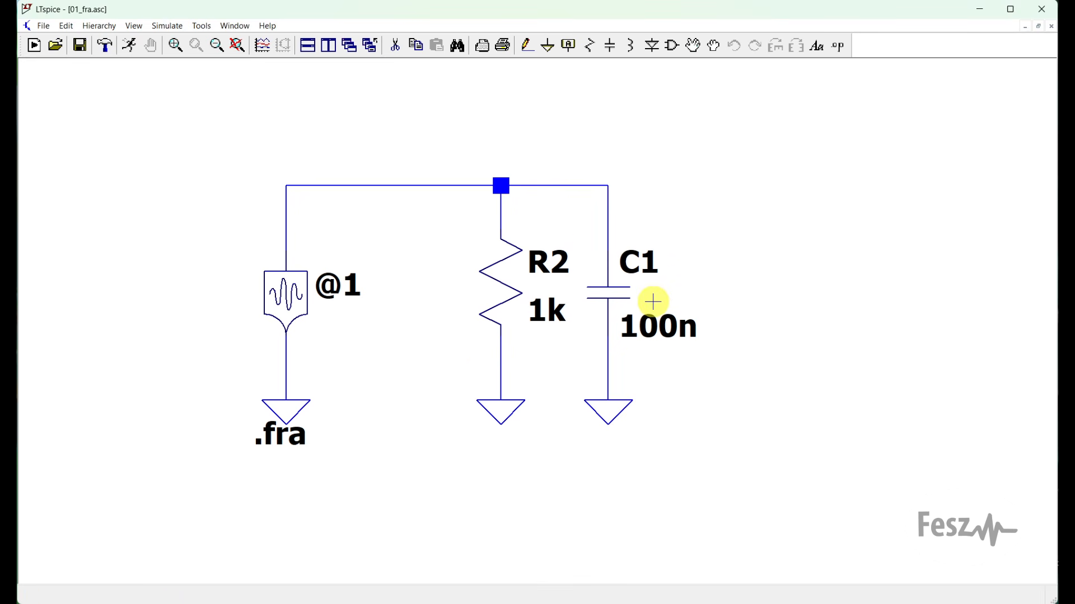
Step: Review analyzer @1's analysis type, stimulus frequency and amplitude settings in the 01_fra circuit, leaving them as they are
{"action": "right_click", "coordinate": [287, 292]}
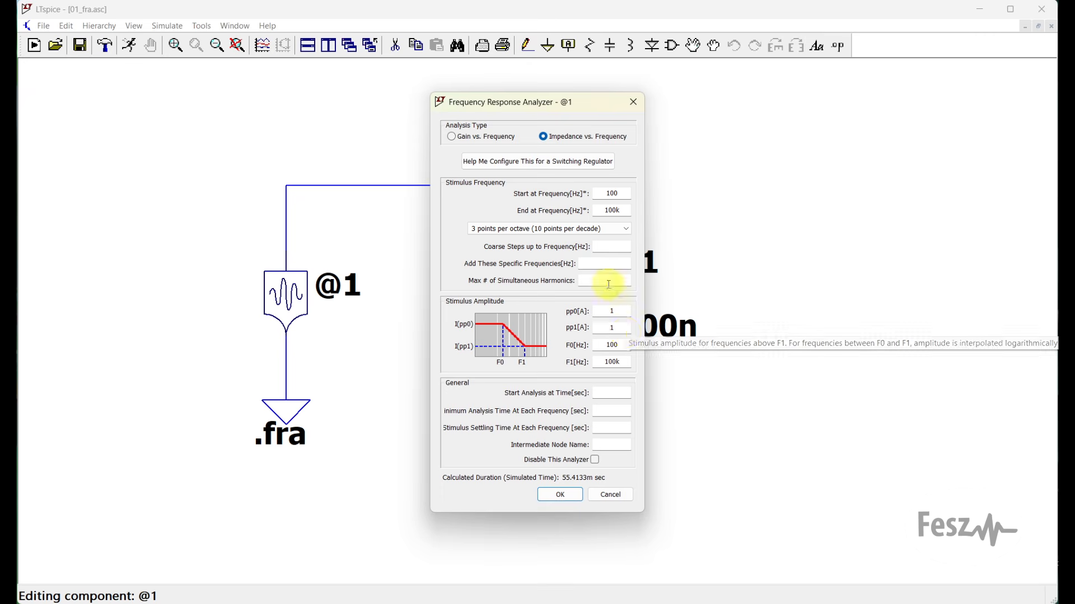
{"action": "left_click", "coordinate": [610, 495]}
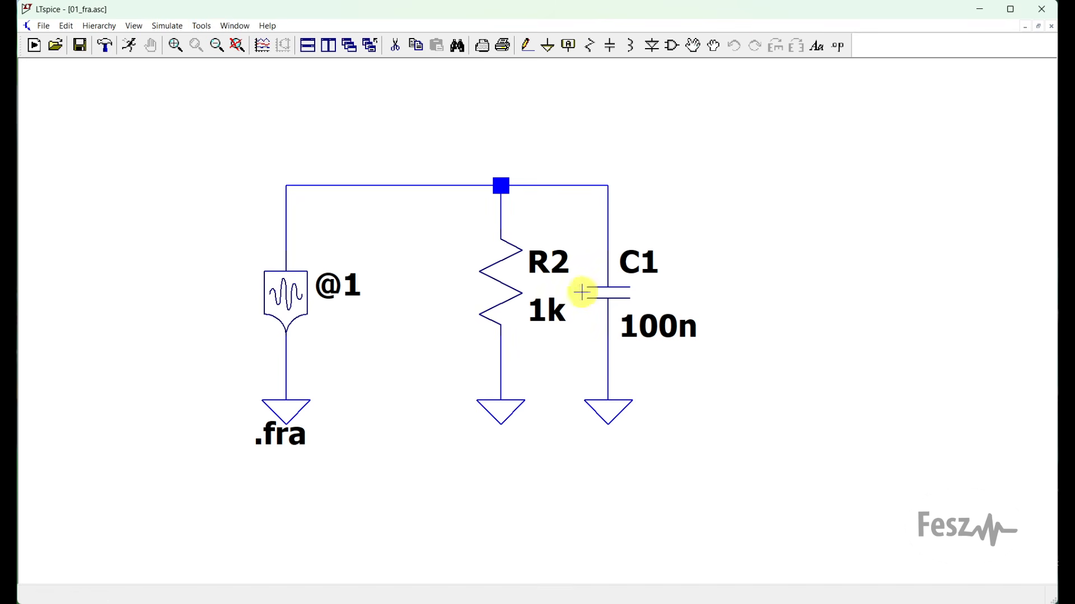
Step: Configure the simulation as a Transient Frequency Response analysis with the .fra directive and no extra options
{"action": "left_click", "coordinate": [167, 26]}
{"action": "left_click", "coordinate": [215, 152]}
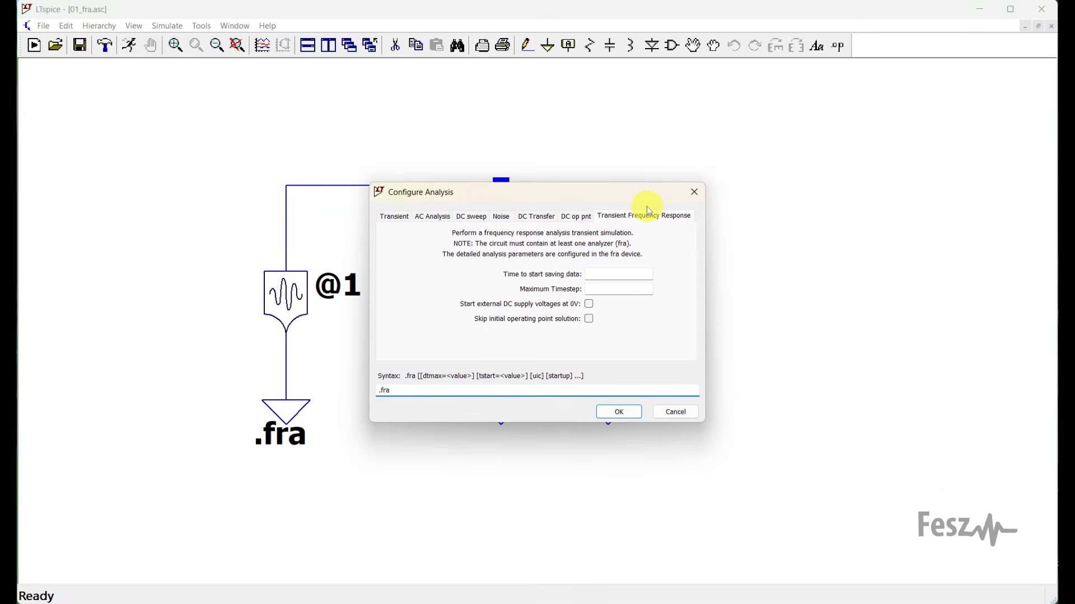
{"action": "left_click", "coordinate": [619, 412]}
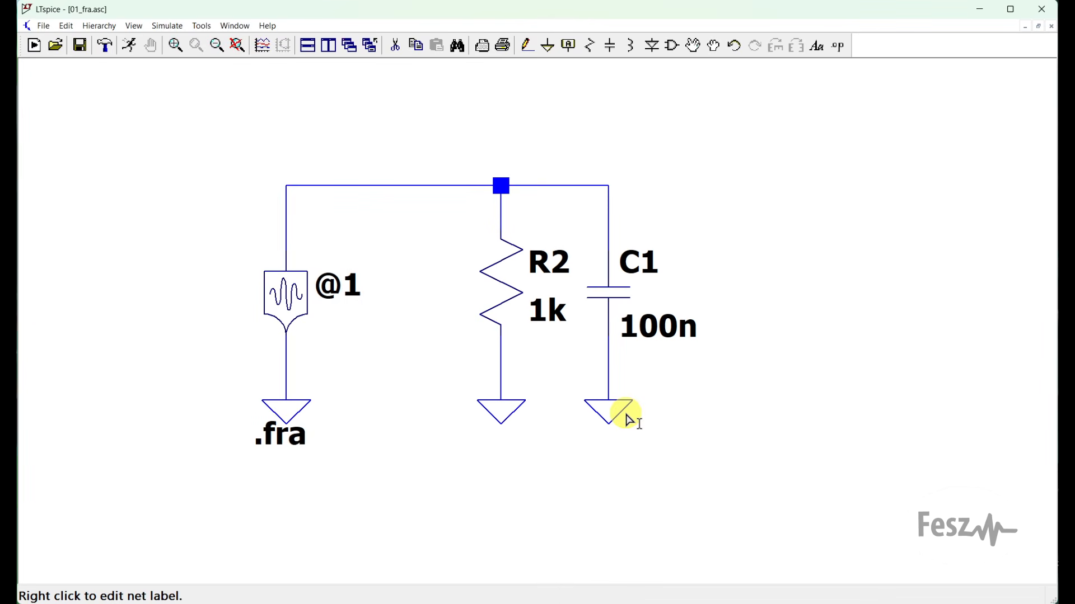
Step: Run the 01_fra frequency response simulation and resize the impedance_1 plot window to fit beside the schematic
{"action": "left_click", "coordinate": [130, 45]}
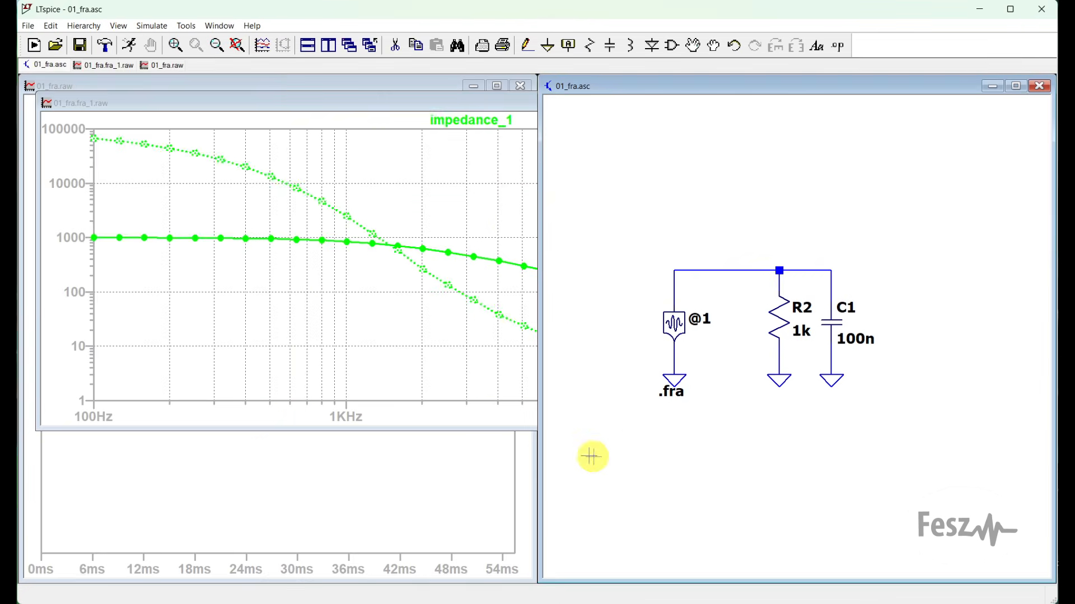
{"action": "left_click", "coordinate": [373, 101]}
{"action": "left_click_drag", "start_coordinate": [902, 297], "coordinate": [530, 274]}
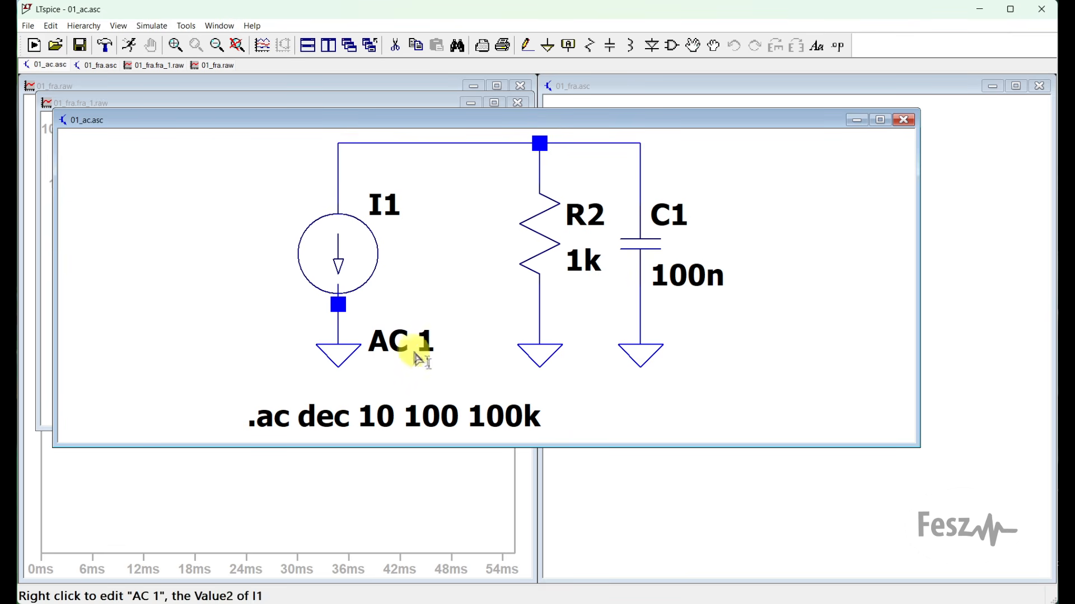
Step: Run the 01_ac simulation and plot the voltage at the node joining I1, R2 and C1 on a logarithmic magnitude axis
{"action": "left_click", "coordinate": [129, 45]}
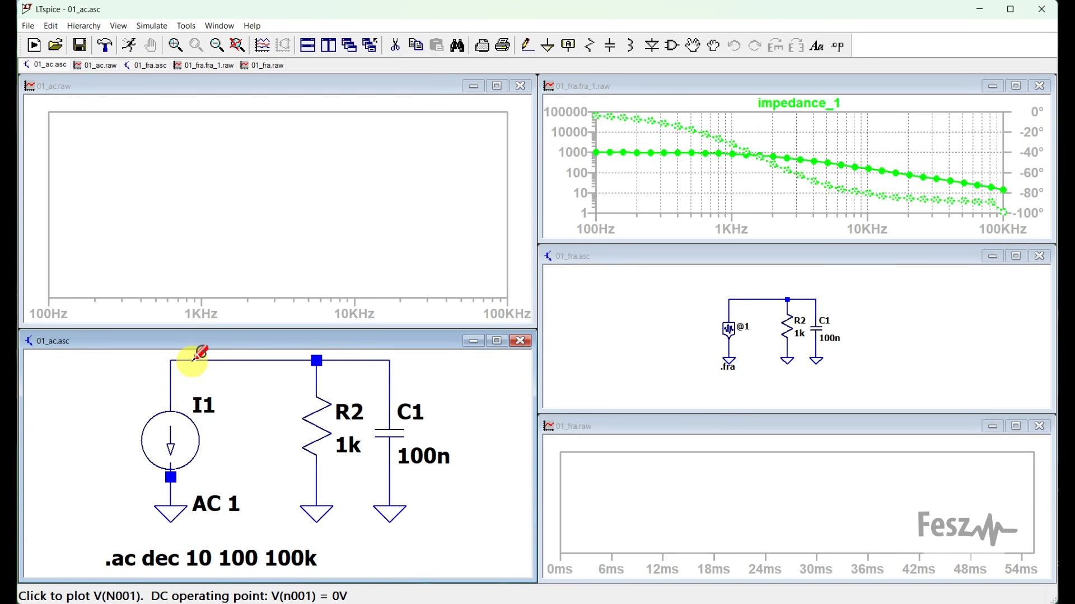
{"action": "left_click", "coordinate": [194, 357]}
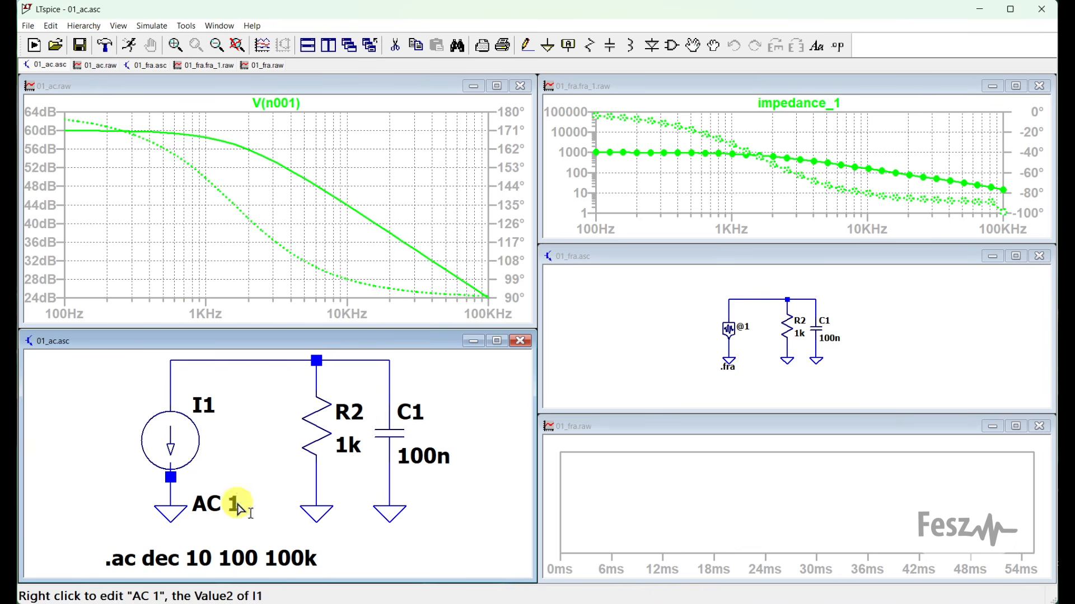
{"action": "right_click", "coordinate": [52, 158]}
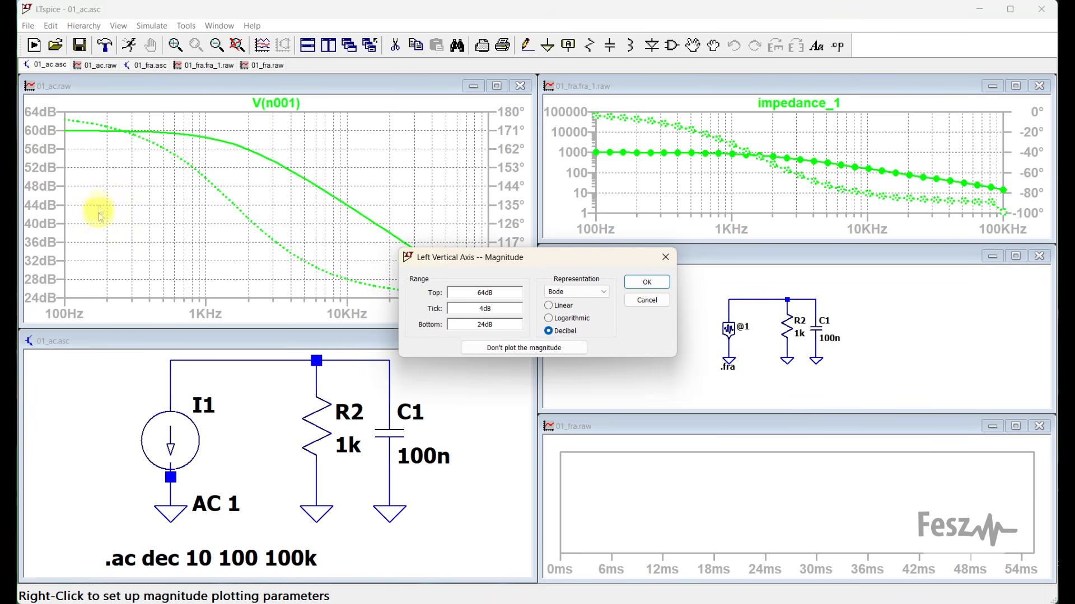
{"action": "left_click", "coordinate": [549, 318]}
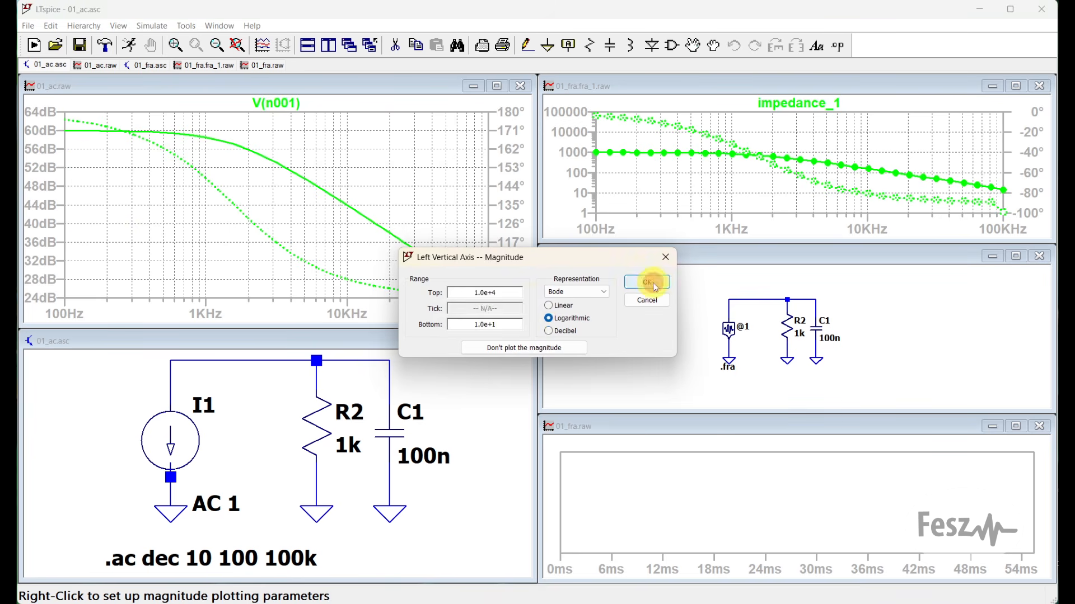
{"action": "left_click", "coordinate": [646, 282]}
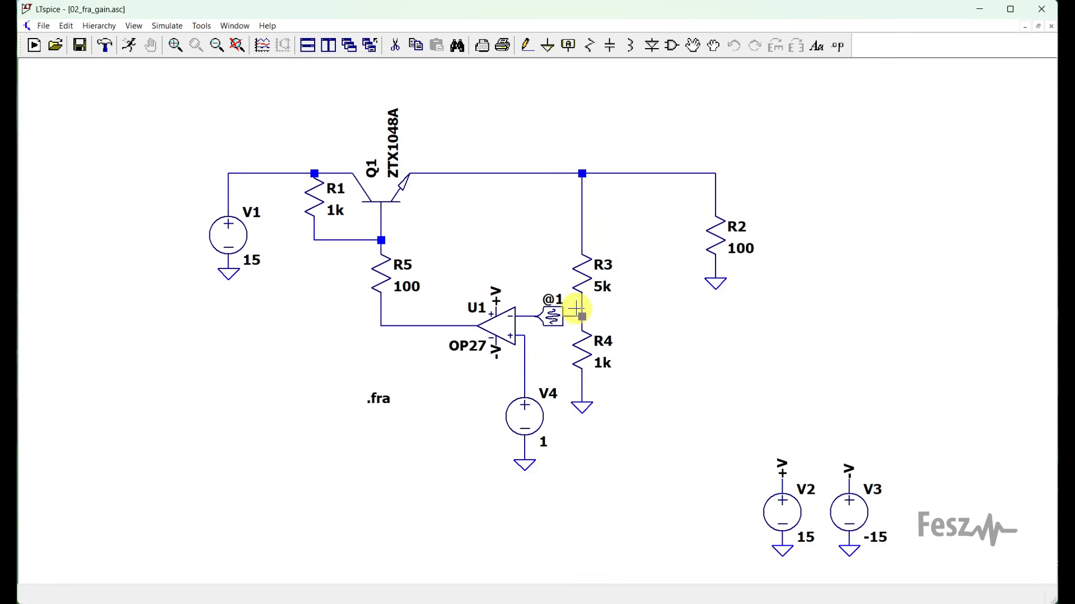
Step: Review analyzer @1's gain settings in 02_fra_gain, then run its frequency response simulation and narrow the gain_1 plot window
{"action": "right_click", "coordinate": [557, 319]}
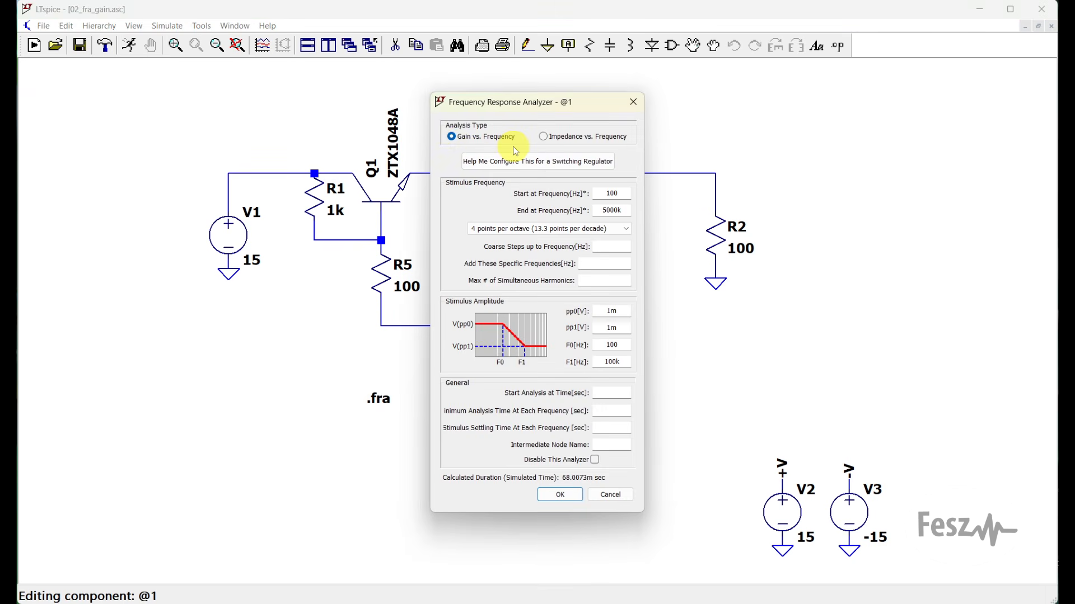
{"action": "left_click_drag", "start_coordinate": [532, 100], "coordinate": [905, 102]}
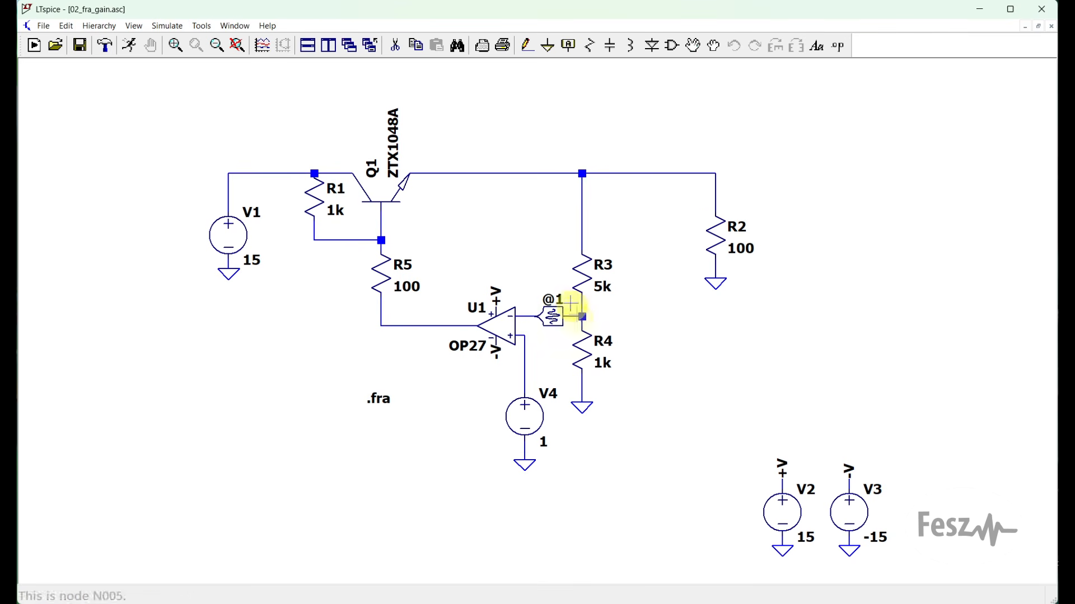
{"action": "left_click", "coordinate": [133, 53]}
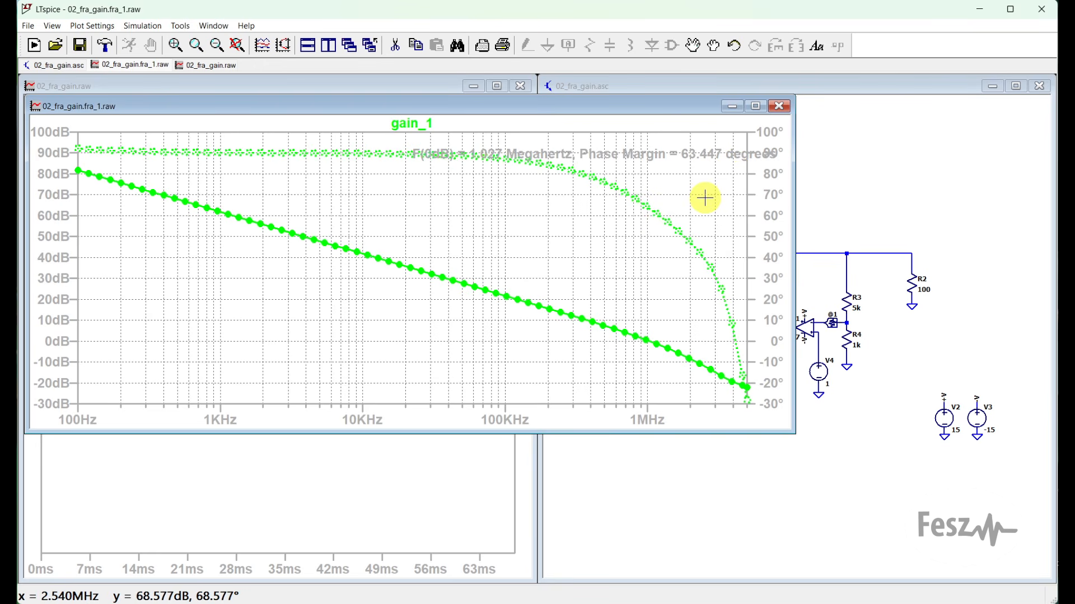
{"action": "left_click_drag", "start_coordinate": [795, 324], "coordinate": [509, 314]}
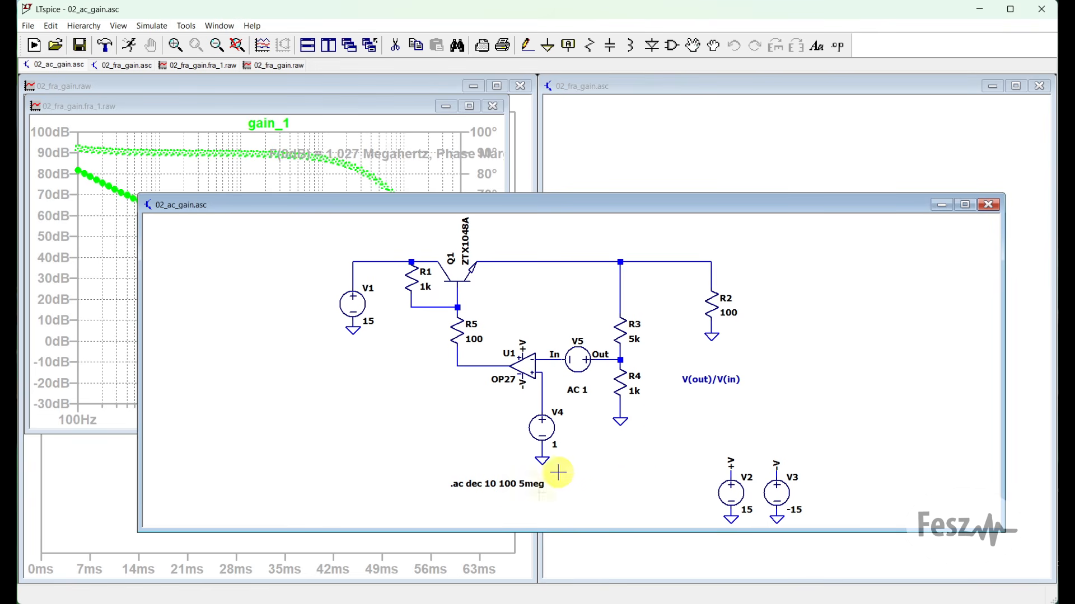
Step: Run the AC analysis of the 02_ac_gain circuit and plot the loop gain expression V(out)/V(in)
{"action": "left_click", "coordinate": [128, 45]}
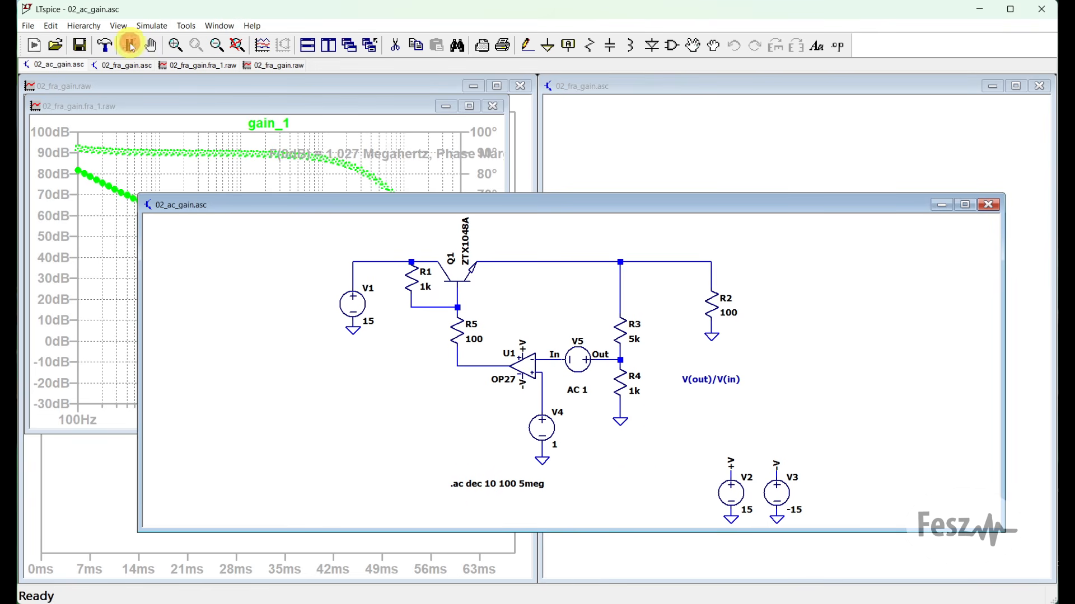
{"action": "right_click", "coordinate": [264, 109]}
{"action": "left_click", "coordinate": [305, 177]}
{"action": "type", "text": "V(out)/V(in)"}
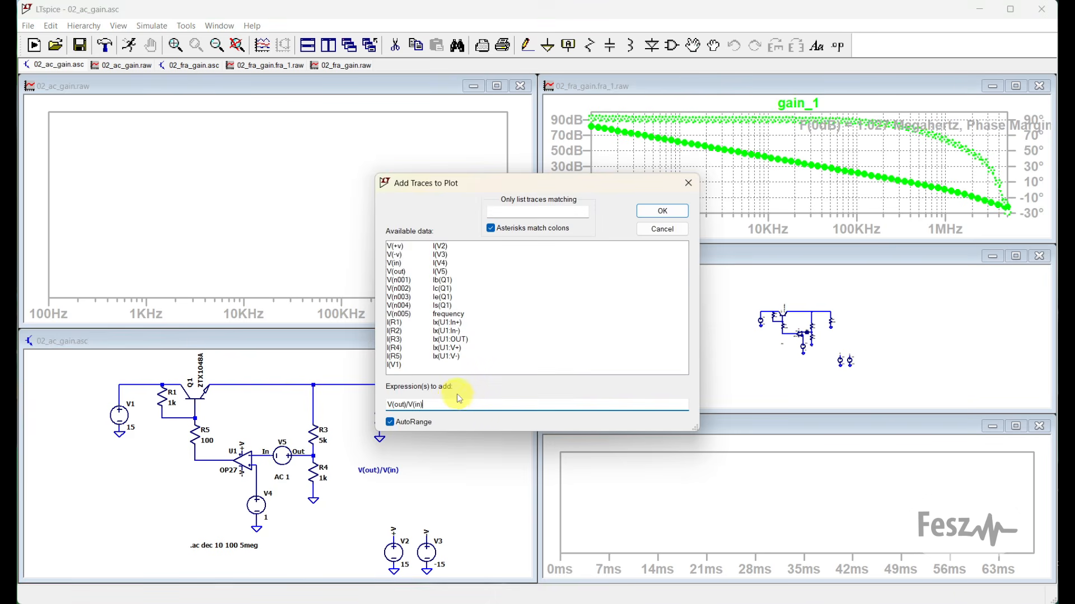
{"action": "key", "text": "Return"}
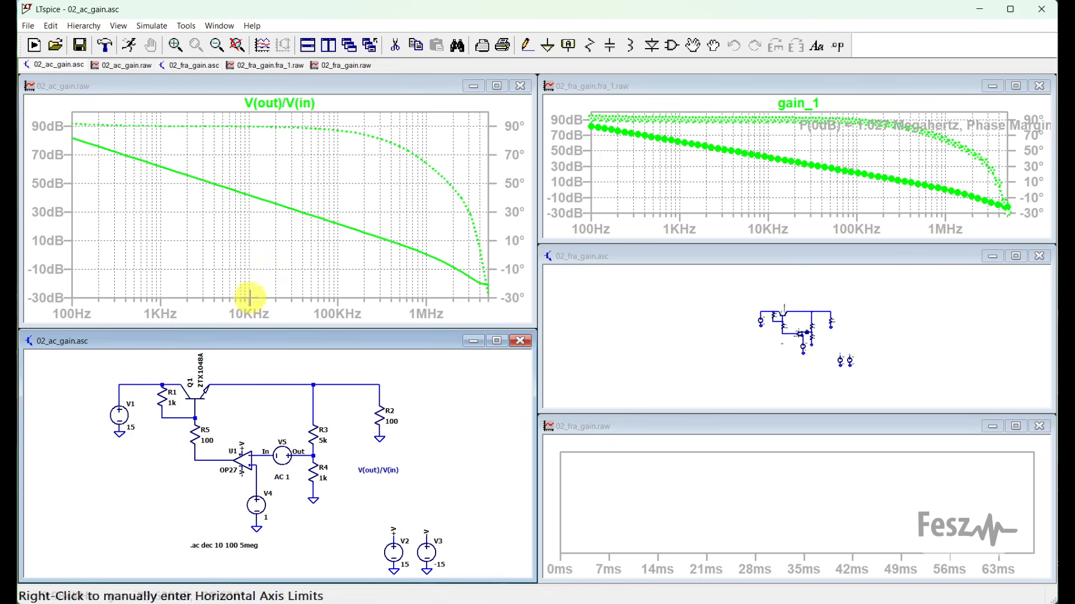
{"action": "left_click", "coordinate": [578, 213]}
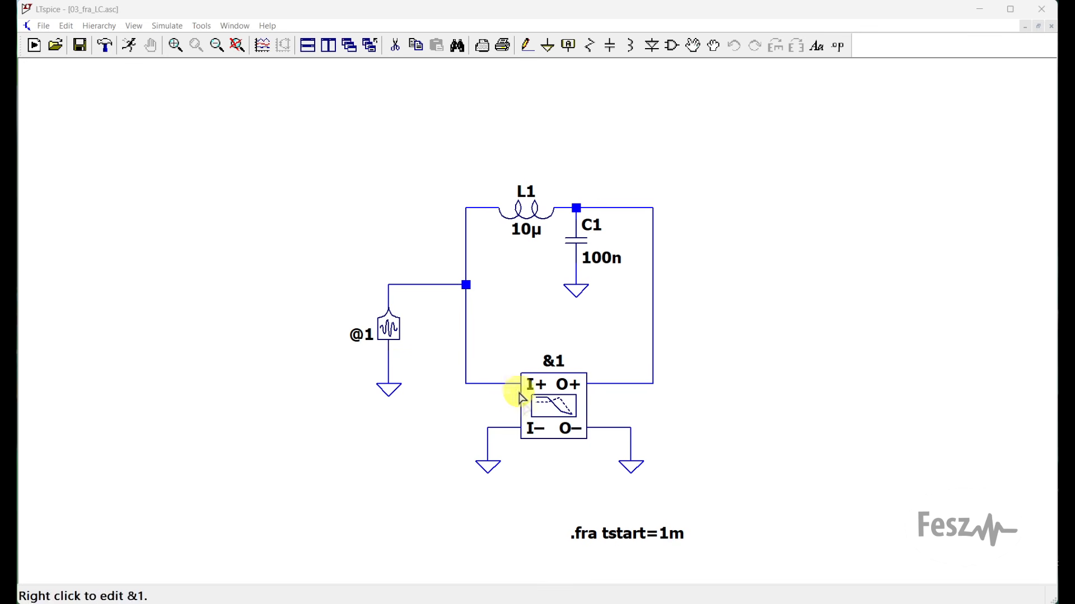
Step: Run the 03_fra_LC frequency response simulation and narrow the probe_1 plot window to fit beside the schematic
{"action": "left_click", "coordinate": [130, 45]}
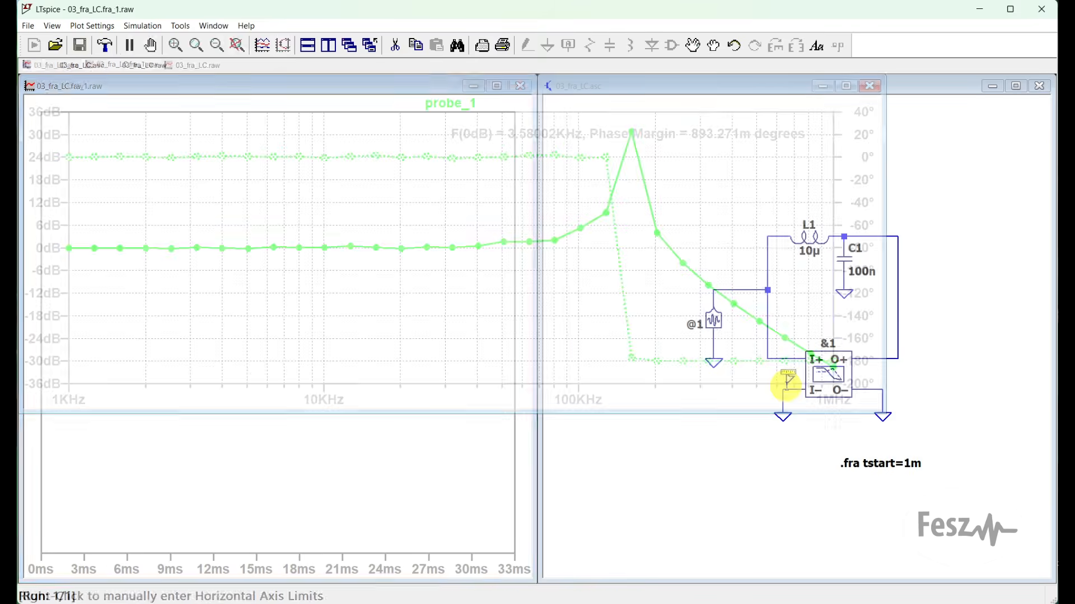
{"action": "left_click", "coordinate": [387, 89]}
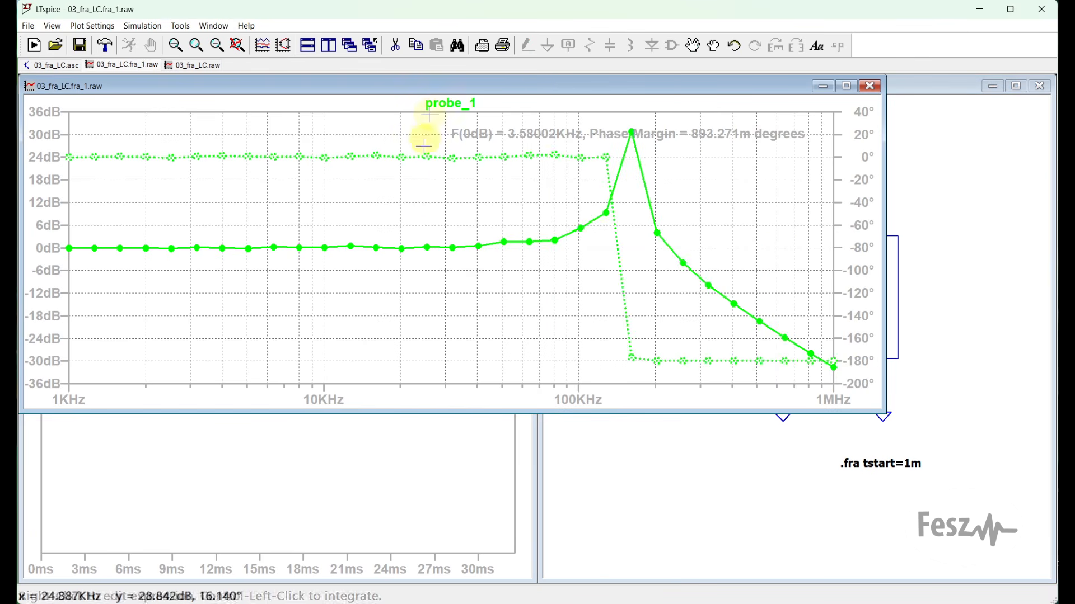
{"action": "left_click_drag", "start_coordinate": [885, 323], "coordinate": [545, 369]}
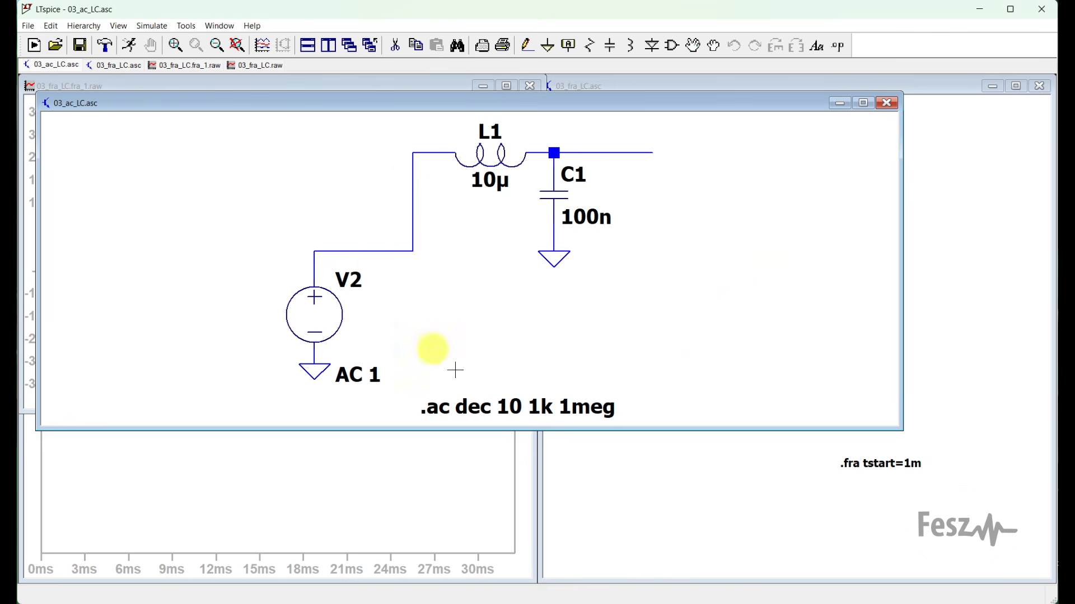
Step: Run the 03_ac_LC AC analysis and plot the voltage at the output node between L1 and C1
{"action": "left_click", "coordinate": [109, 48]}
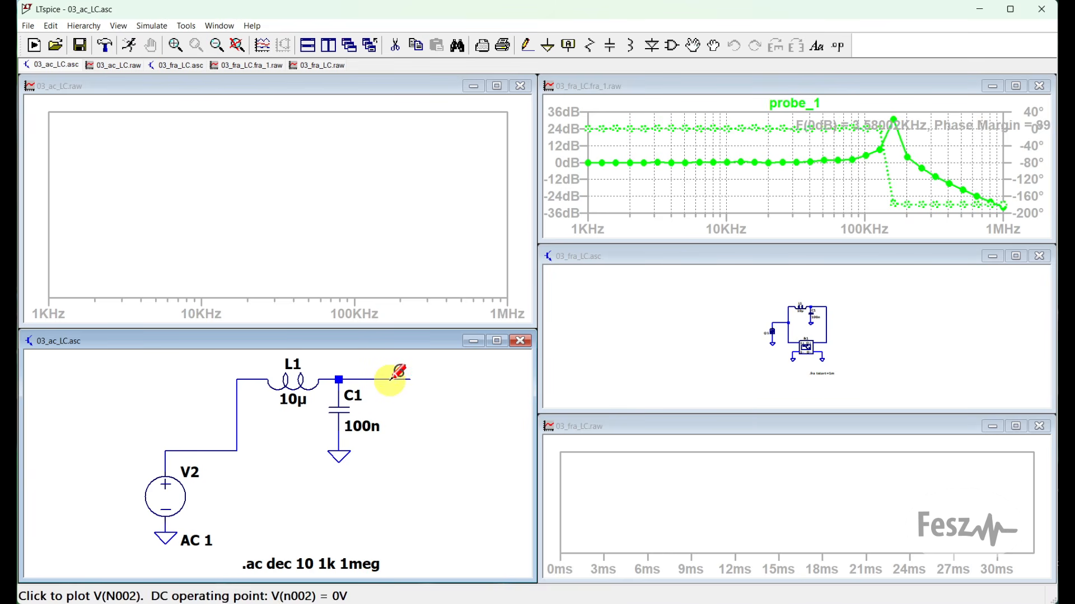
{"action": "left_click", "coordinate": [391, 379]}
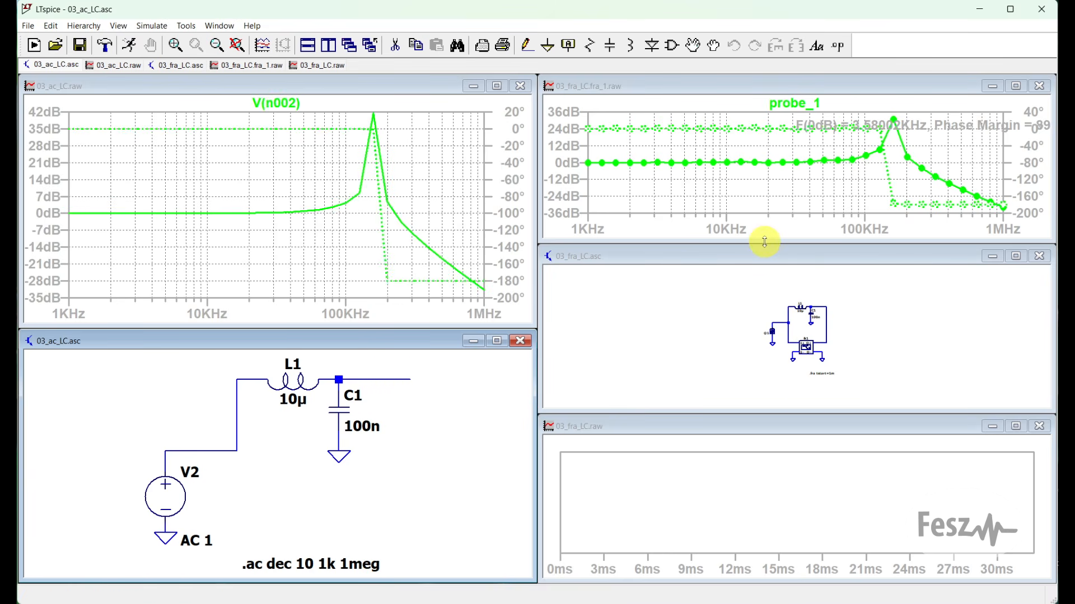
{"action": "left_click_drag", "start_coordinate": [764, 241], "coordinate": [764, 329]}
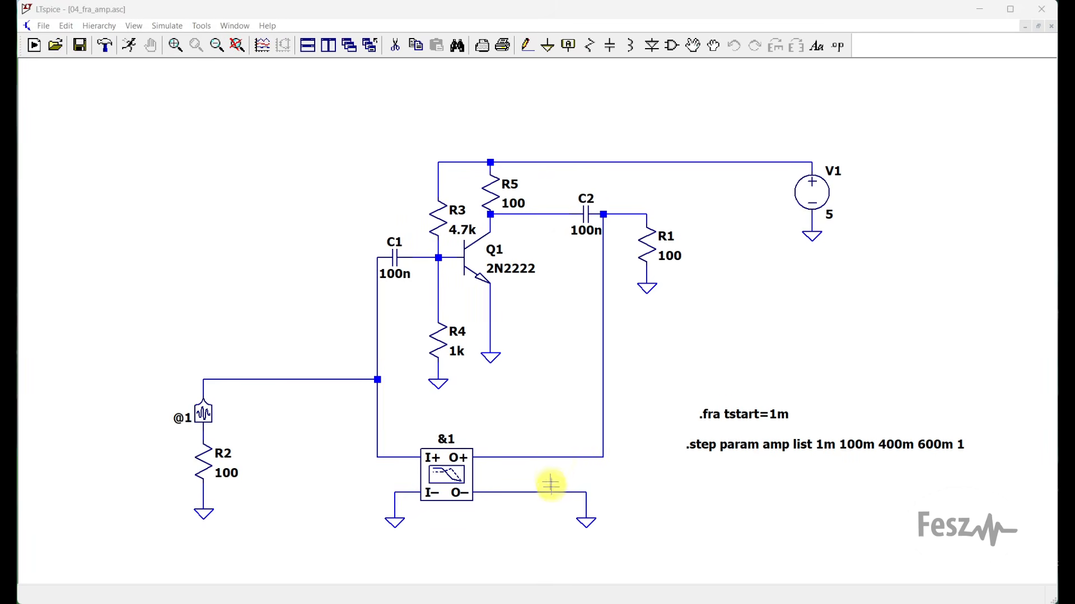
Step: Review analyzer @1's frequency range and {amp} stimulus amplitude settings in 04_fra_amp, leaving them as they are
{"action": "right_click", "coordinate": [500, 472]}
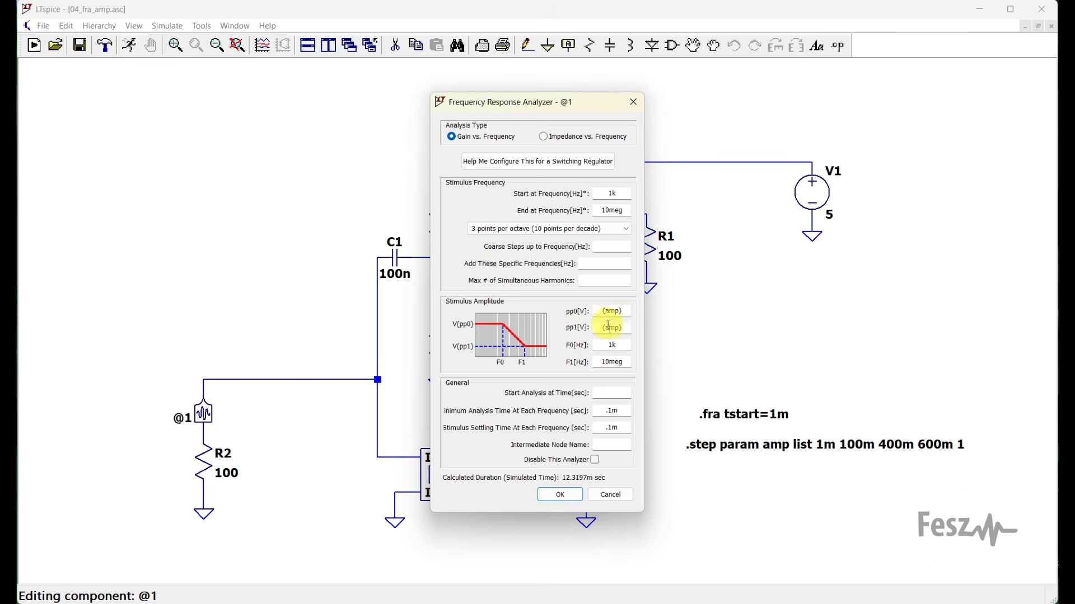
{"action": "left_click", "coordinate": [611, 495]}
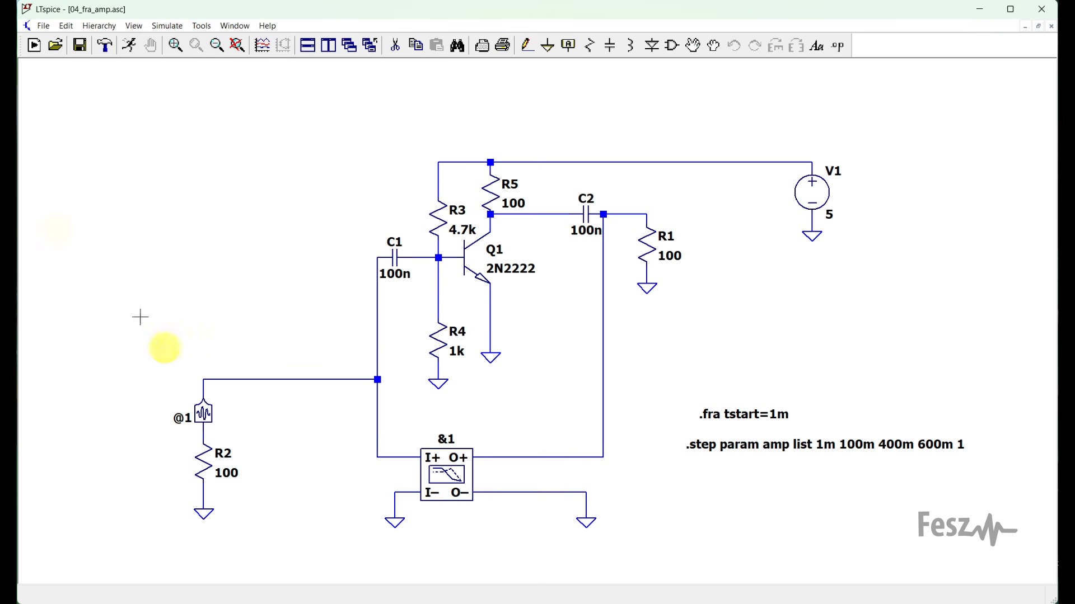
Step: Run the stepped 04_fra_amp simulation and plot Q1's collector voltage over time for a close view of the stimulus steps
{"action": "left_click", "coordinate": [129, 46]}
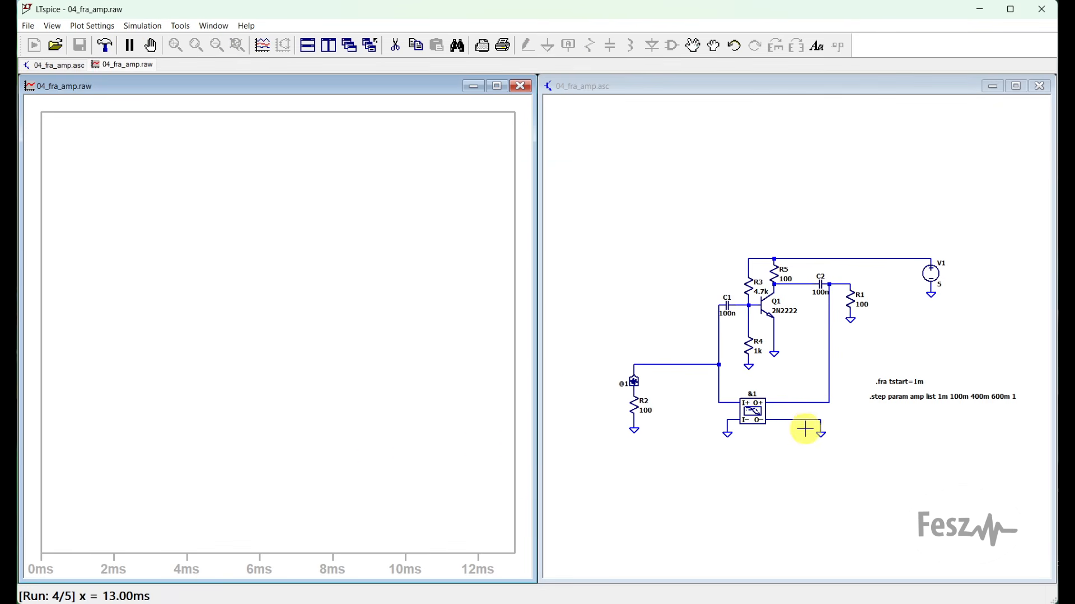
{"action": "left_click", "coordinate": [803, 283]}
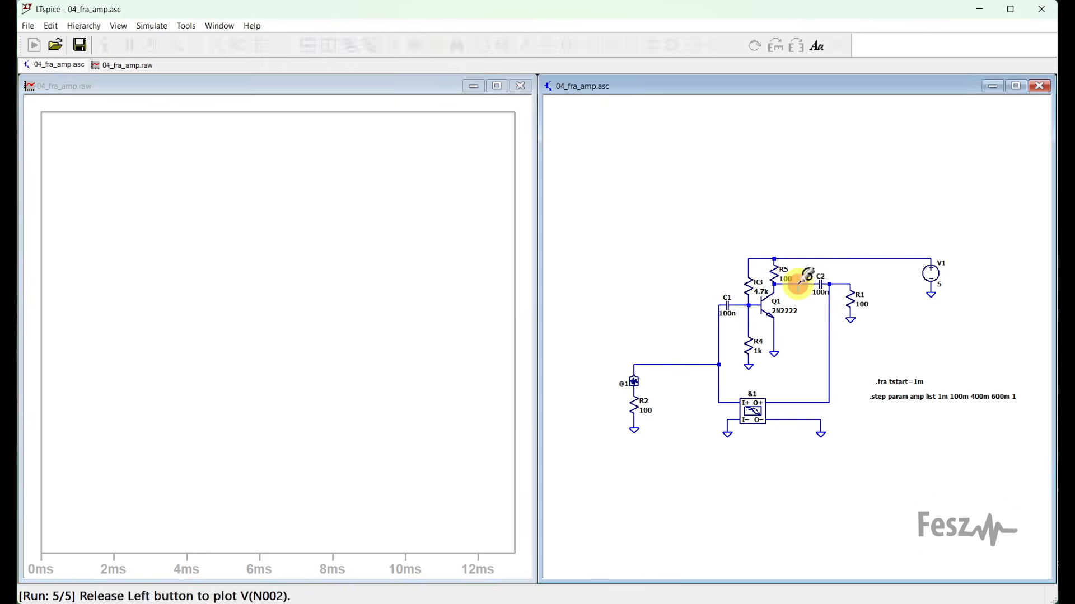
{"action": "left_click", "coordinate": [235, 218]}
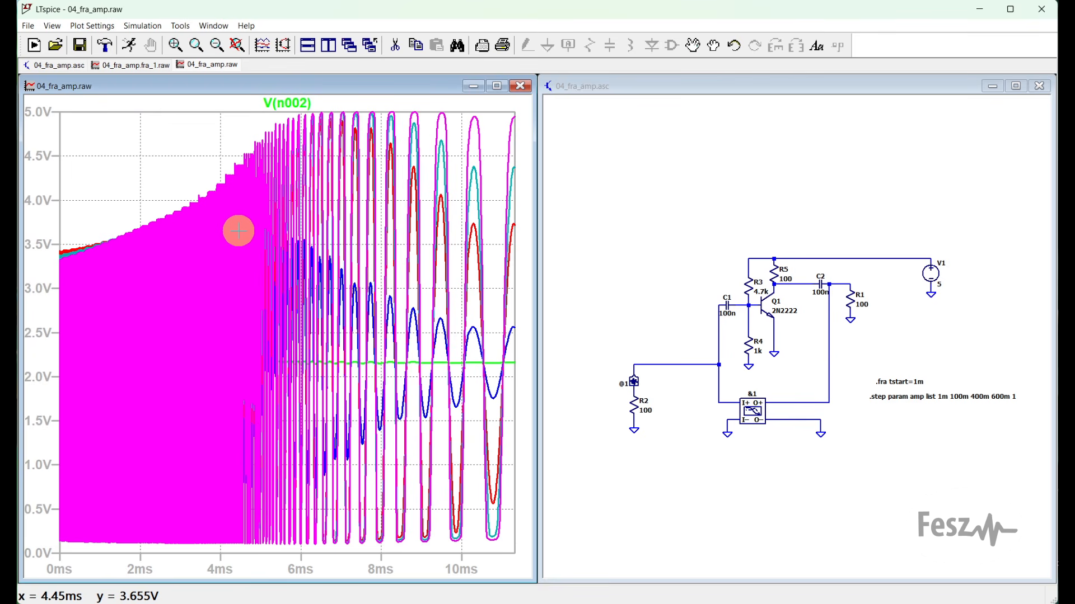
{"action": "left_click_drag", "start_coordinate": [156, 191], "coordinate": [191, 551]}
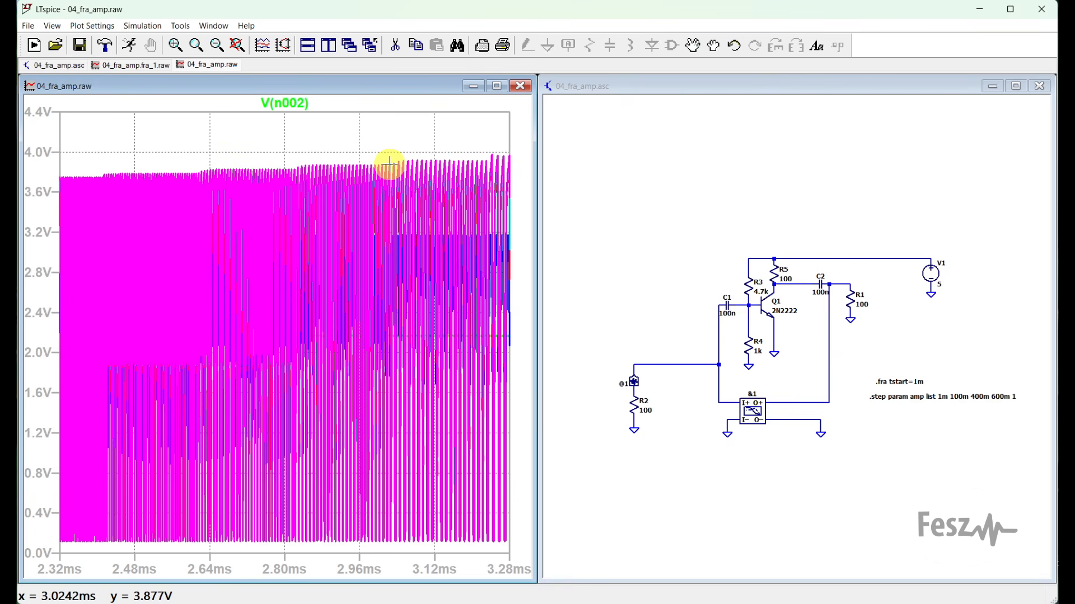
Step: Examine the minimum analysis time and stimulus settling time settings of analyzer @1 in the amplifier circuit
{"action": "right_click", "coordinate": [634, 381]}
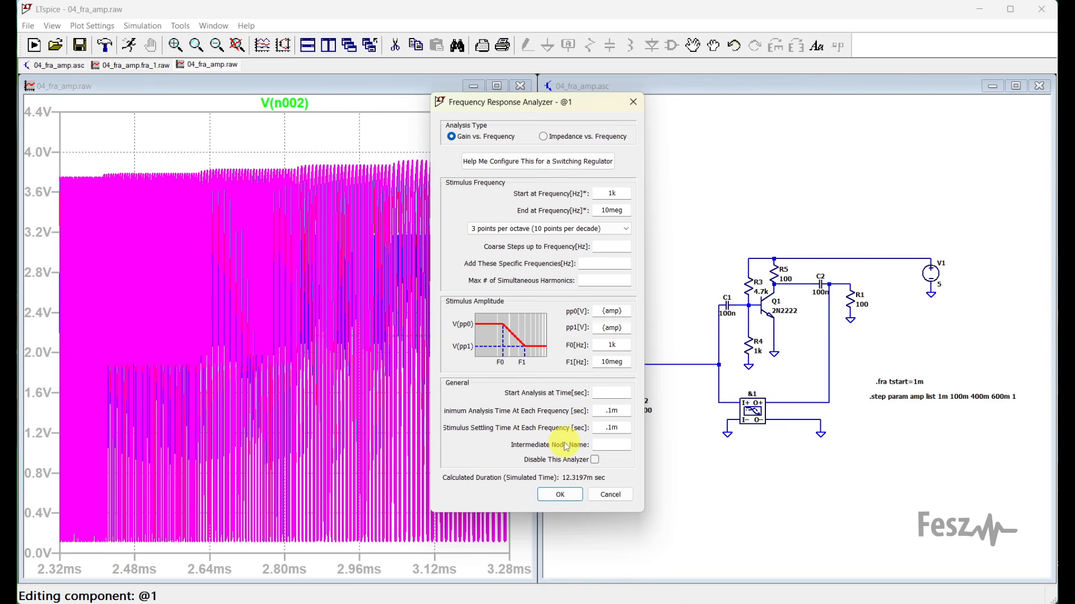
{"action": "key", "text": "Return"}
{"action": "left_click", "coordinate": [445, 319]}
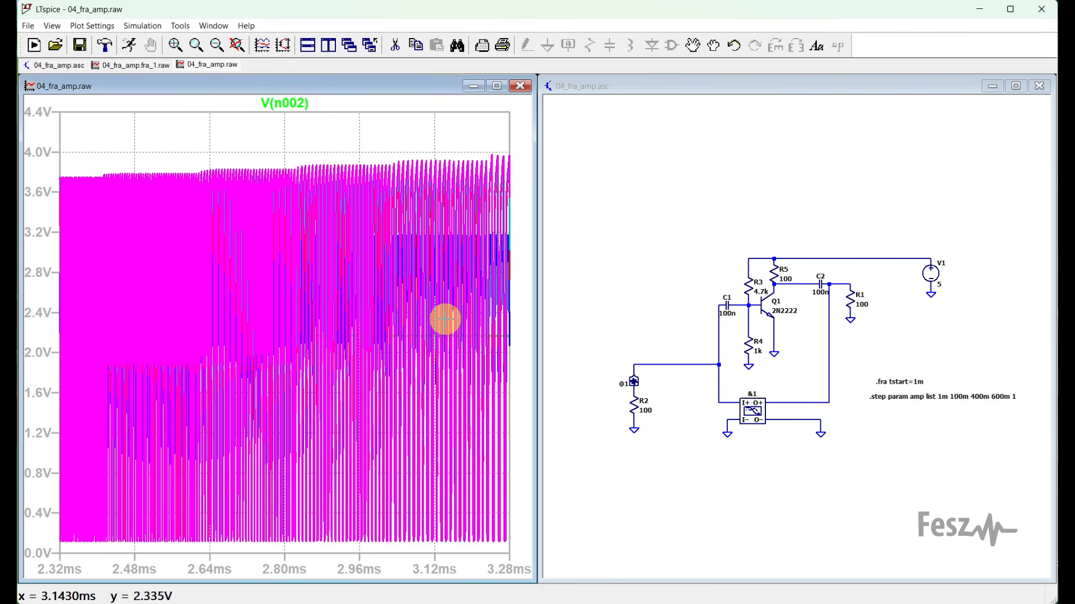
Step: Add the probe_1 trace to the 04_fra_amp.fra_1 plot to compare the amplifier's response at each stimulus amplitude
{"action": "left_click", "coordinate": [130, 65]}
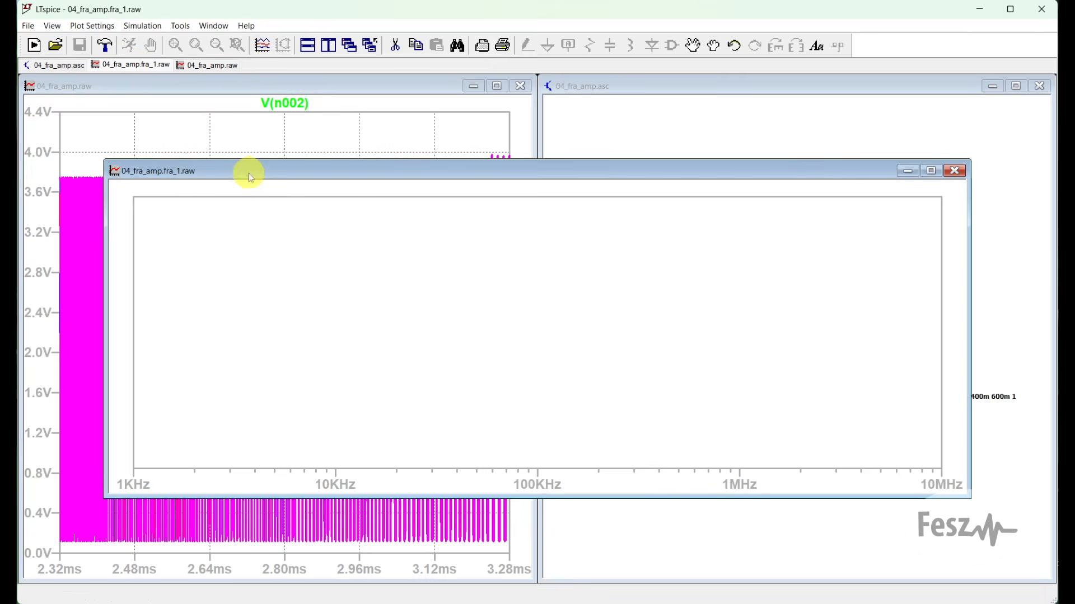
{"action": "left_click_drag", "start_coordinate": [248, 173], "coordinate": [190, 150]}
{"action": "right_click", "coordinate": [293, 300]}
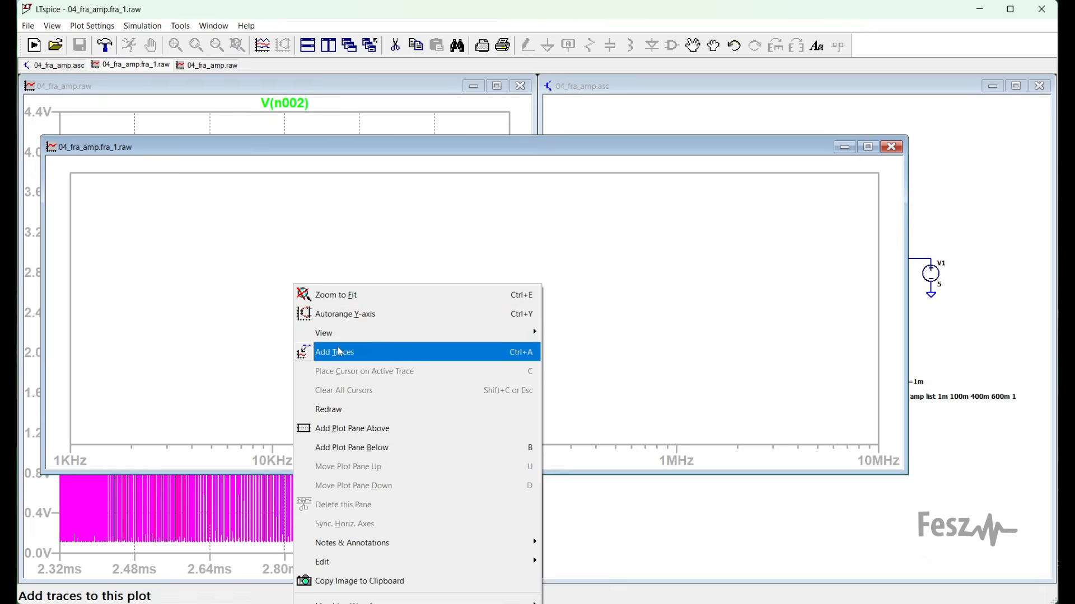
{"action": "left_click", "coordinate": [338, 349]}
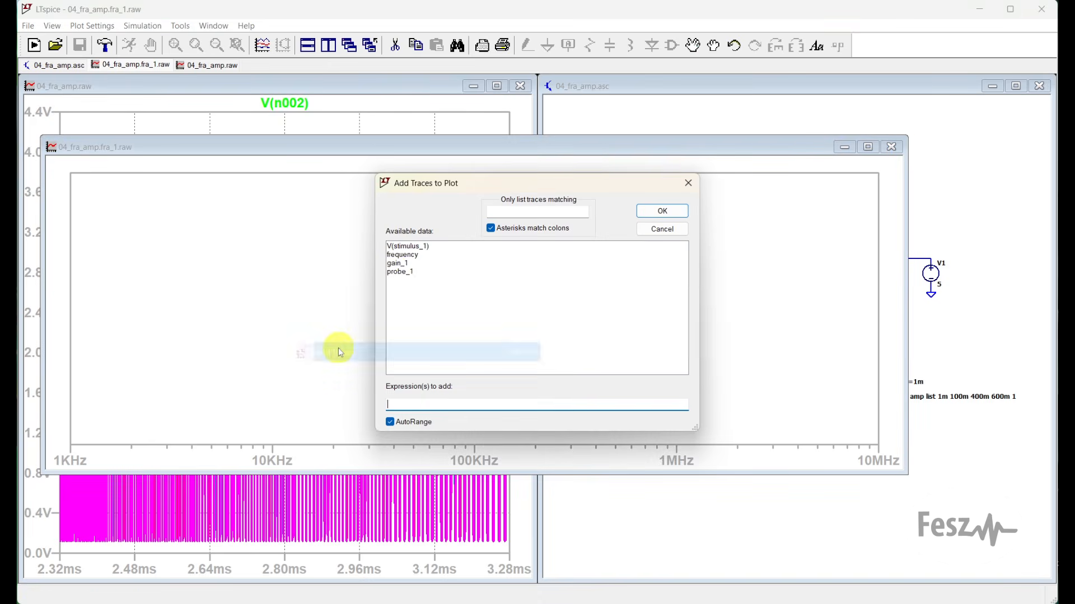
{"action": "left_click", "coordinate": [400, 272]}
{"action": "left_click", "coordinate": [662, 211]}
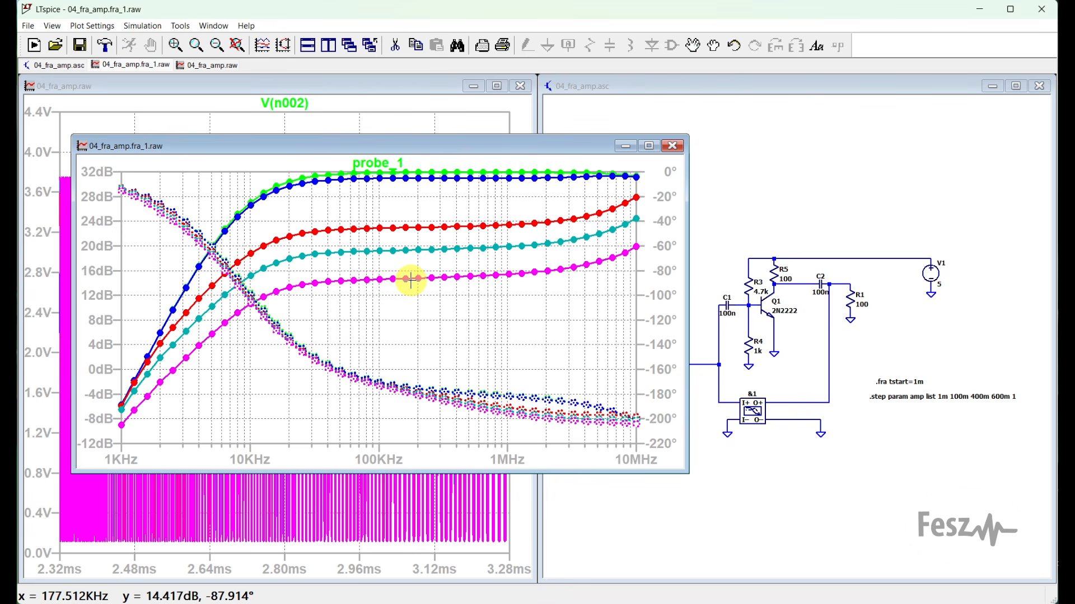
{"action": "left_click", "coordinate": [380, 163]}
{"action": "left_click_drag", "start_coordinate": [379, 251], "coordinate": [380, 278]}
{"action": "right_click", "coordinate": [380, 279]}
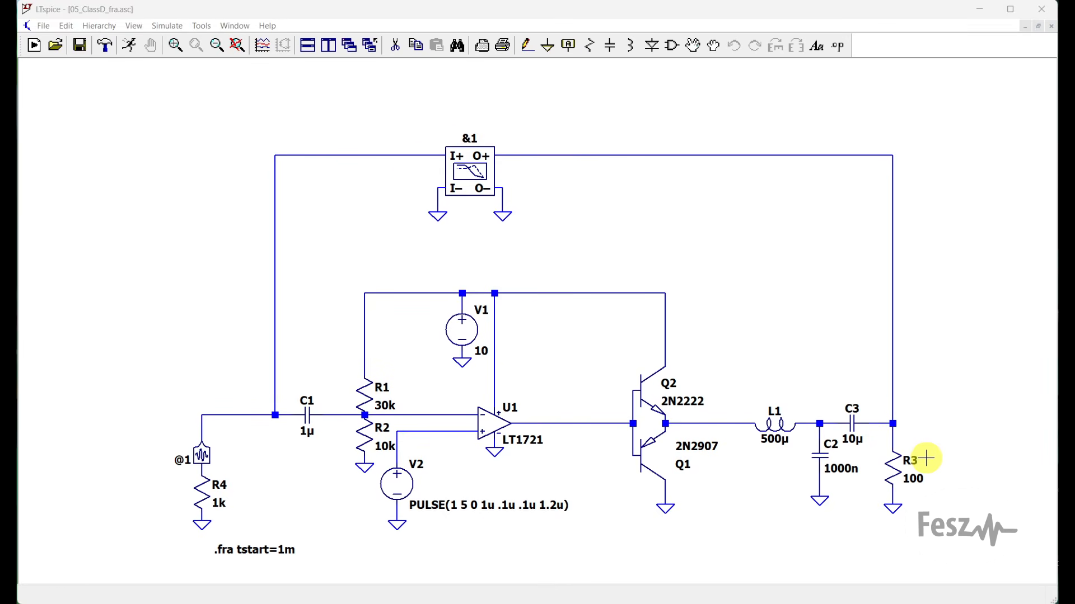
Step: Review analyzer @1's settings in the 05_ClassD_fra circuit without changing them, and run its frequency response simulation
{"action": "right_click", "coordinate": [202, 454]}
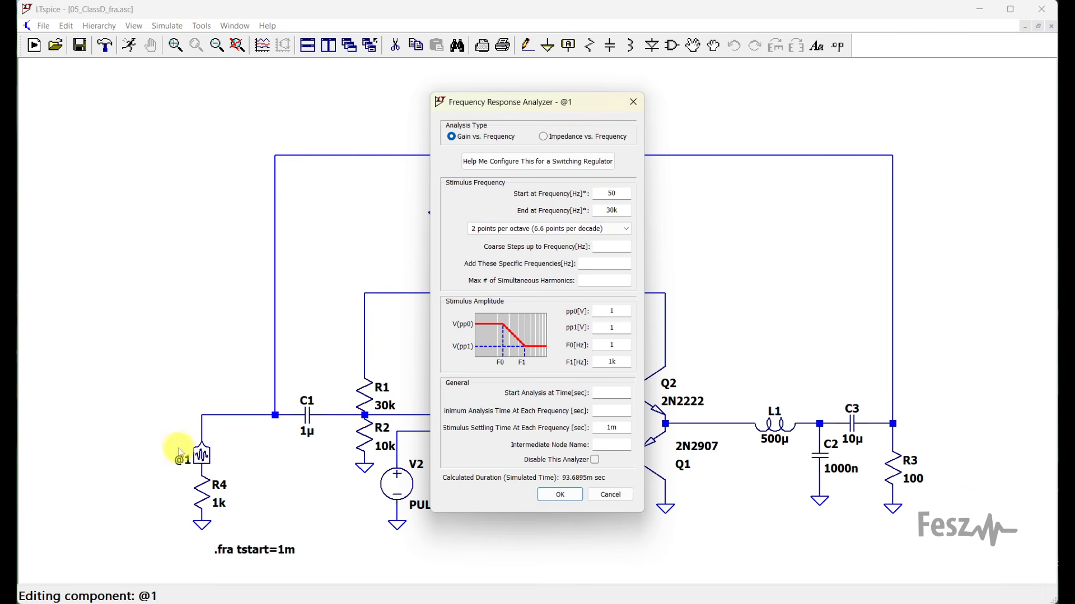
{"action": "left_click", "coordinate": [633, 103]}
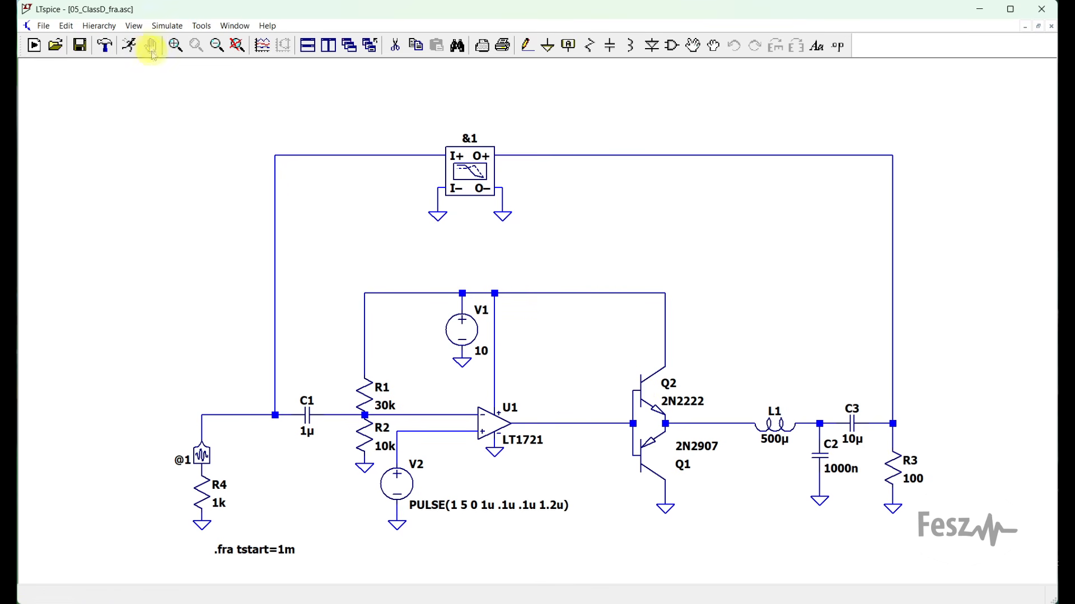
{"action": "left_click", "coordinate": [131, 46]}
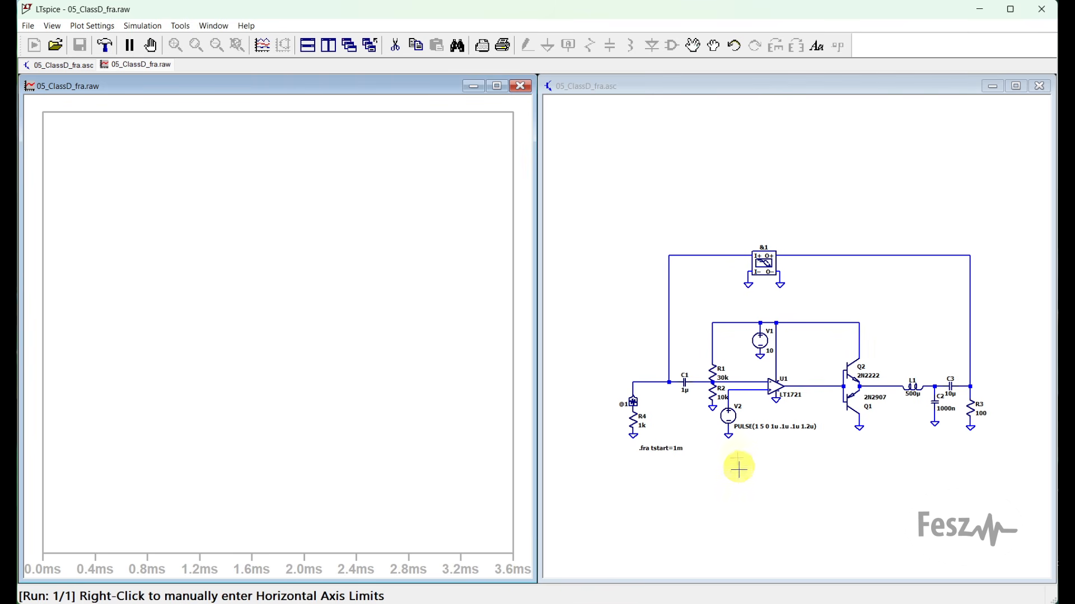
Step: Add the probe_1 trace to the 05_ClassD_fra.fra_1 plot to show the Class D circuit's frequency response
{"action": "right_click", "coordinate": [312, 277]}
{"action": "left_click", "coordinate": [367, 347]}
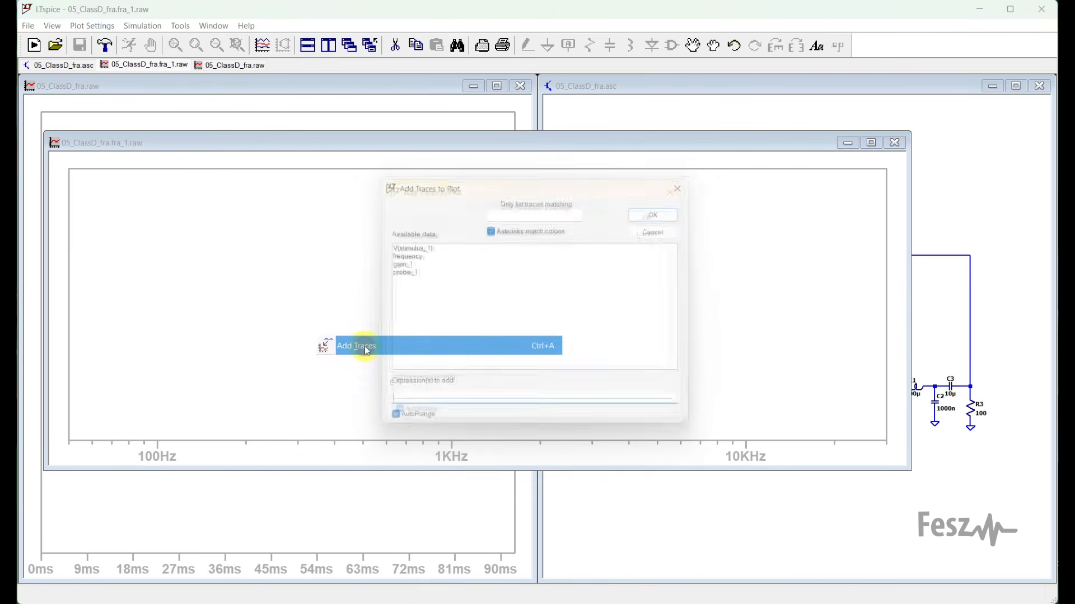
{"action": "left_click", "coordinate": [413, 272]}
{"action": "left_click", "coordinate": [662, 210]}
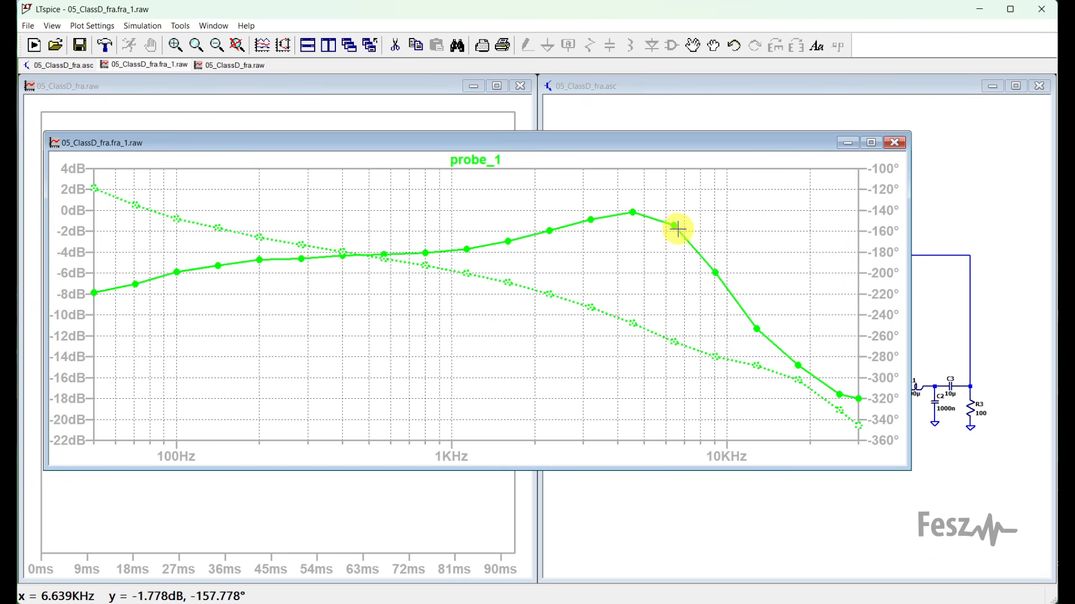
Step: Bring the Class D schematic and then its probe_1 plot to the front, and narrow the plot window to uncover the circuit
{"action": "left_click", "coordinate": [881, 498]}
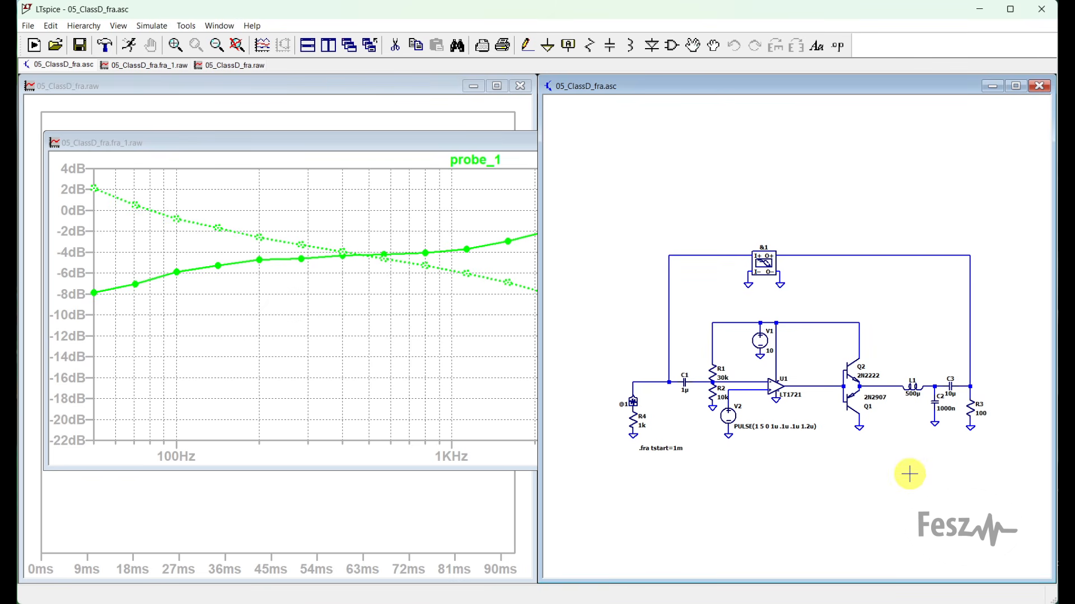
{"action": "left_click", "coordinate": [492, 372]}
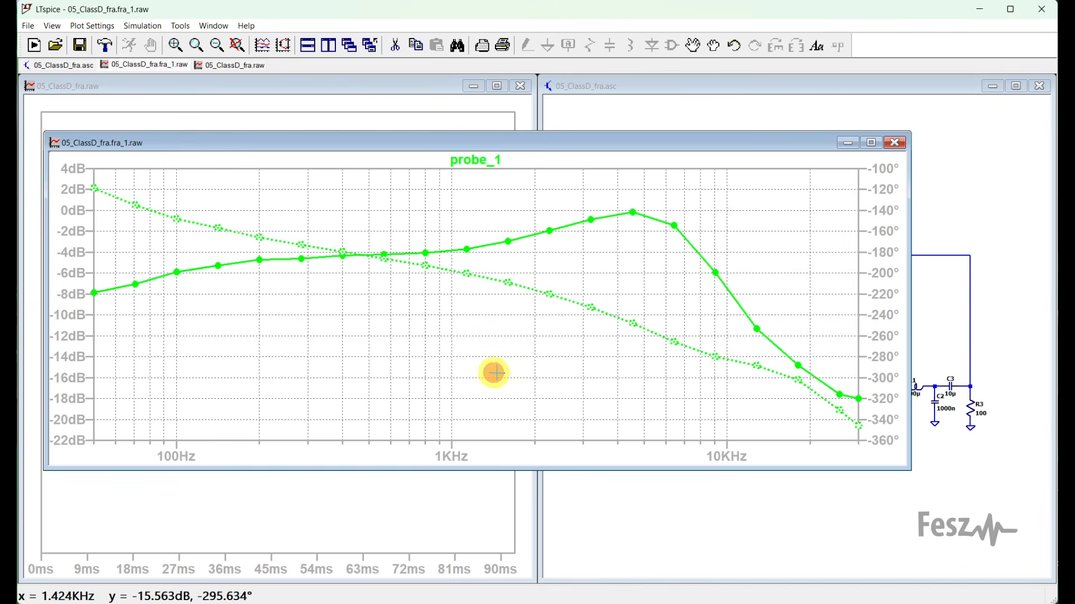
{"action": "left_click_drag", "start_coordinate": [913, 358], "coordinate": [571, 358]}
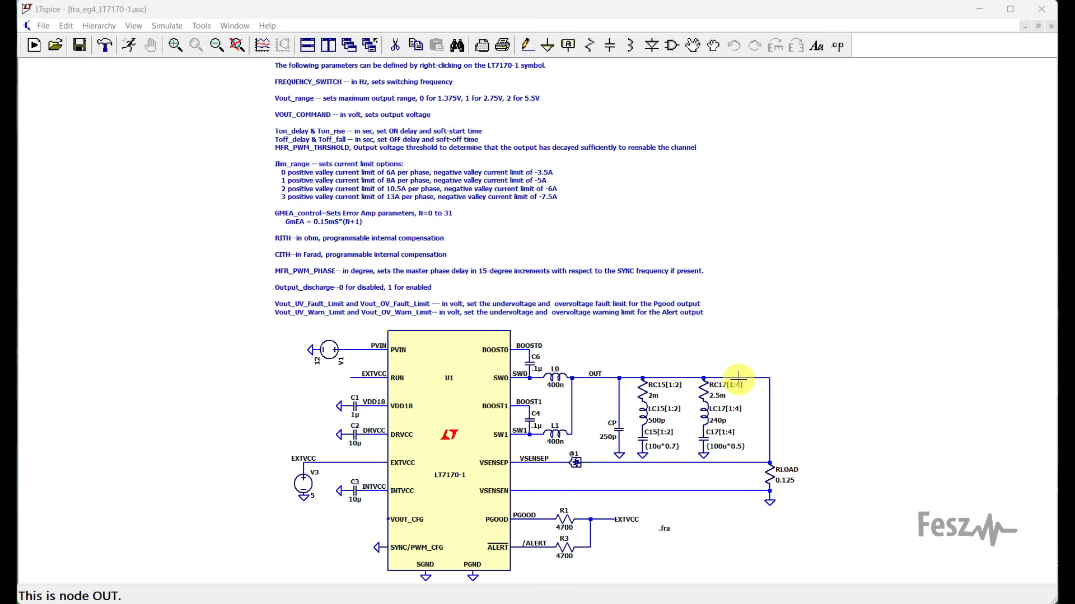
Step: Inspect the regulator circuit around analyzer @1 in the fra_eg4_LT7170-1 schematic and run its frequency response simulation
{"action": "scroll", "coordinate": [617, 428], "scroll_direction": "up", "scroll_amount": 3}
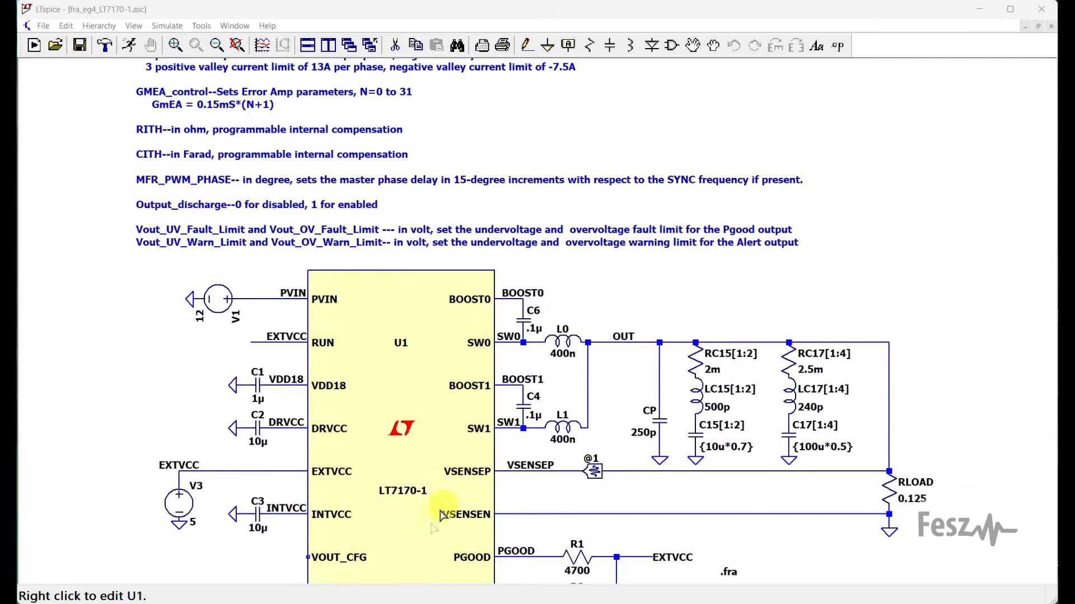
{"action": "scroll", "coordinate": [443, 477], "scroll_direction": "up", "scroll_amount": 1}
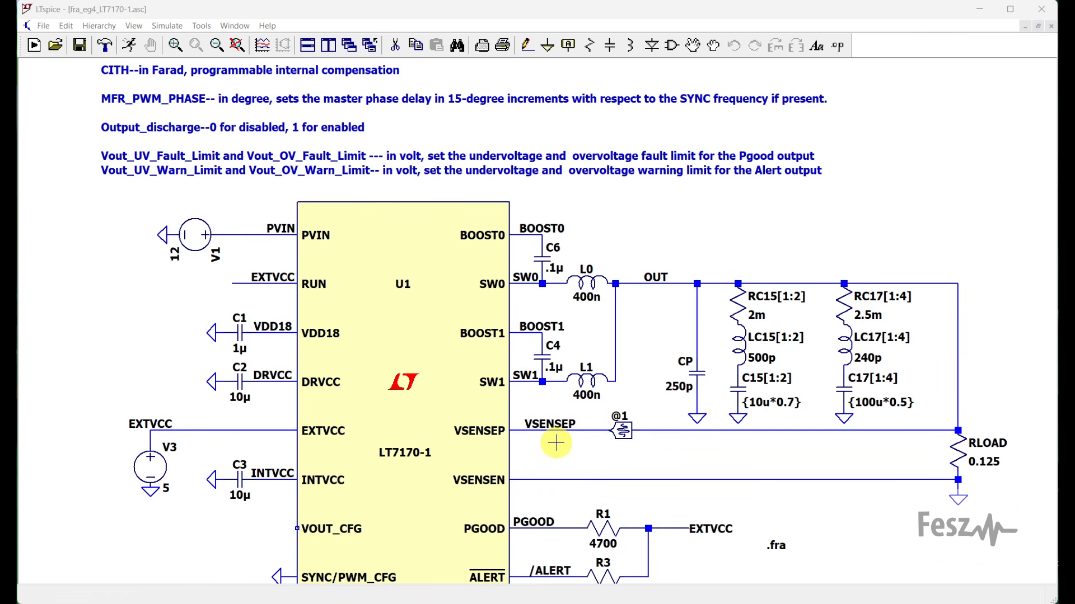
{"action": "left_click", "coordinate": [129, 45]}
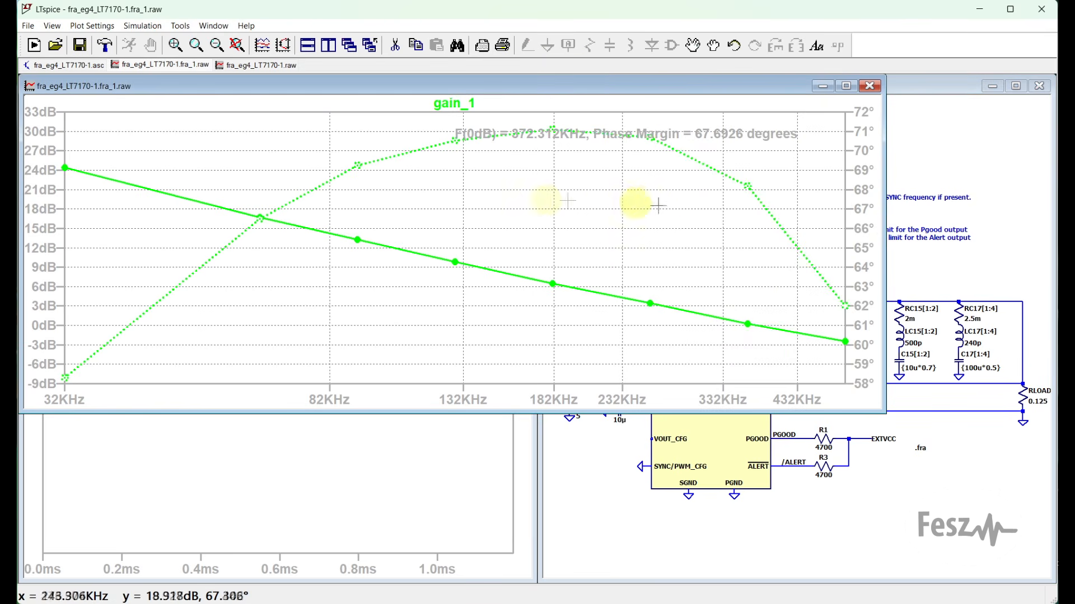
Step: Narrow the gain_1 plot window to uncover the LT7170-1 circuit and open analyzer @1's settings for review
{"action": "left_click_drag", "start_coordinate": [883, 230], "coordinate": [808, 230]}
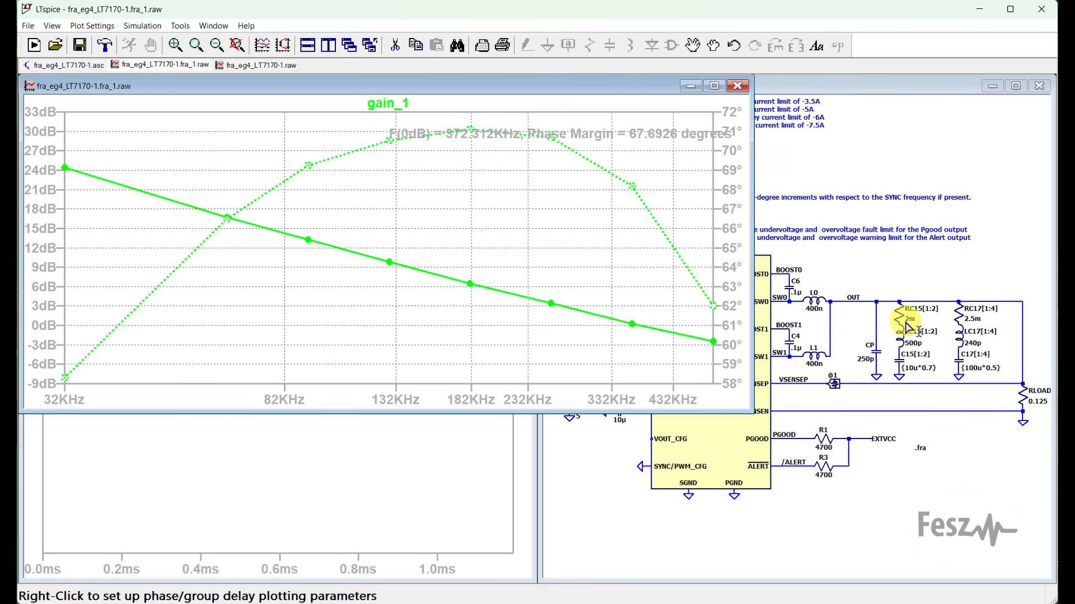
{"action": "left_click", "coordinate": [924, 432]}
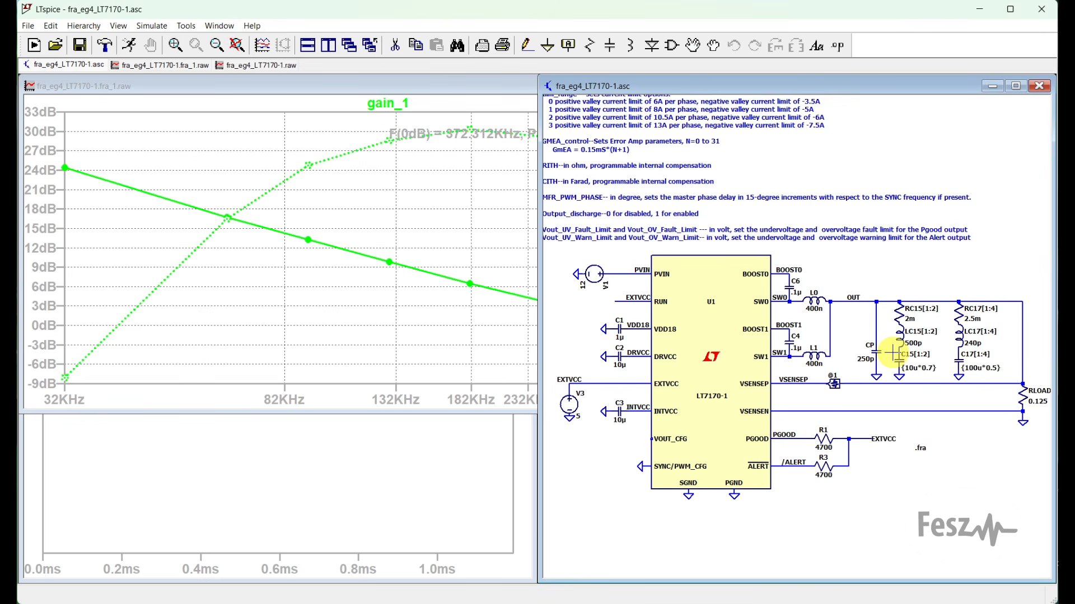
{"action": "right_click", "coordinate": [833, 384]}
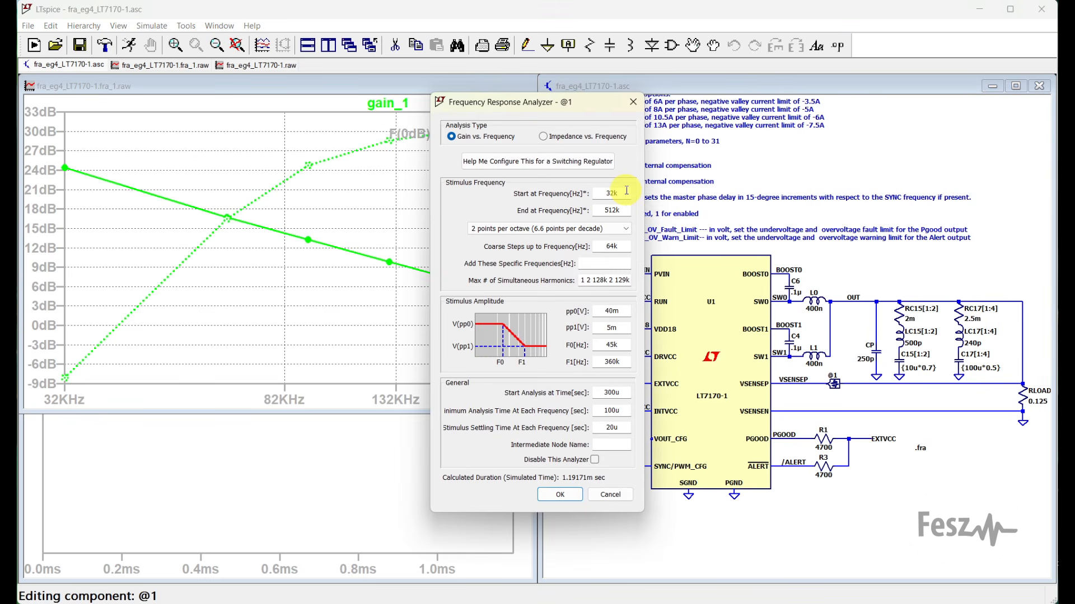